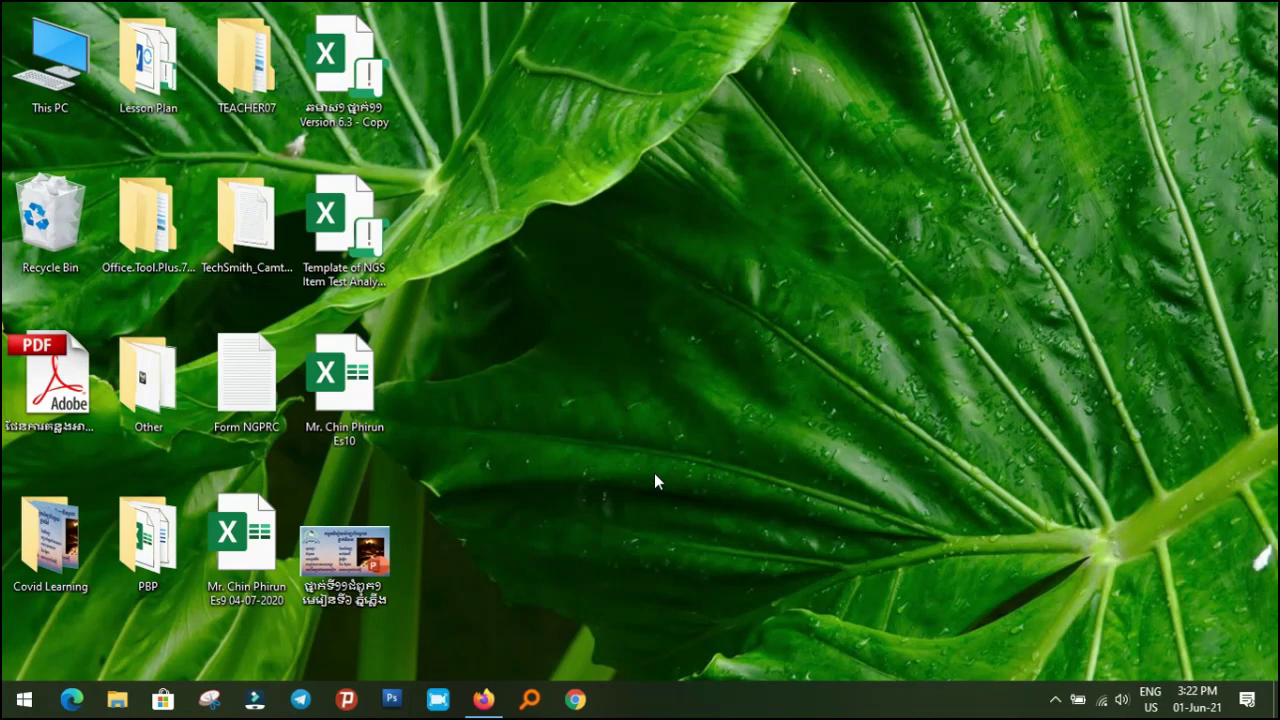
- Search the web in Firefox for "docufreezer download" and open DocuFreezer's official download page
click(484, 699)
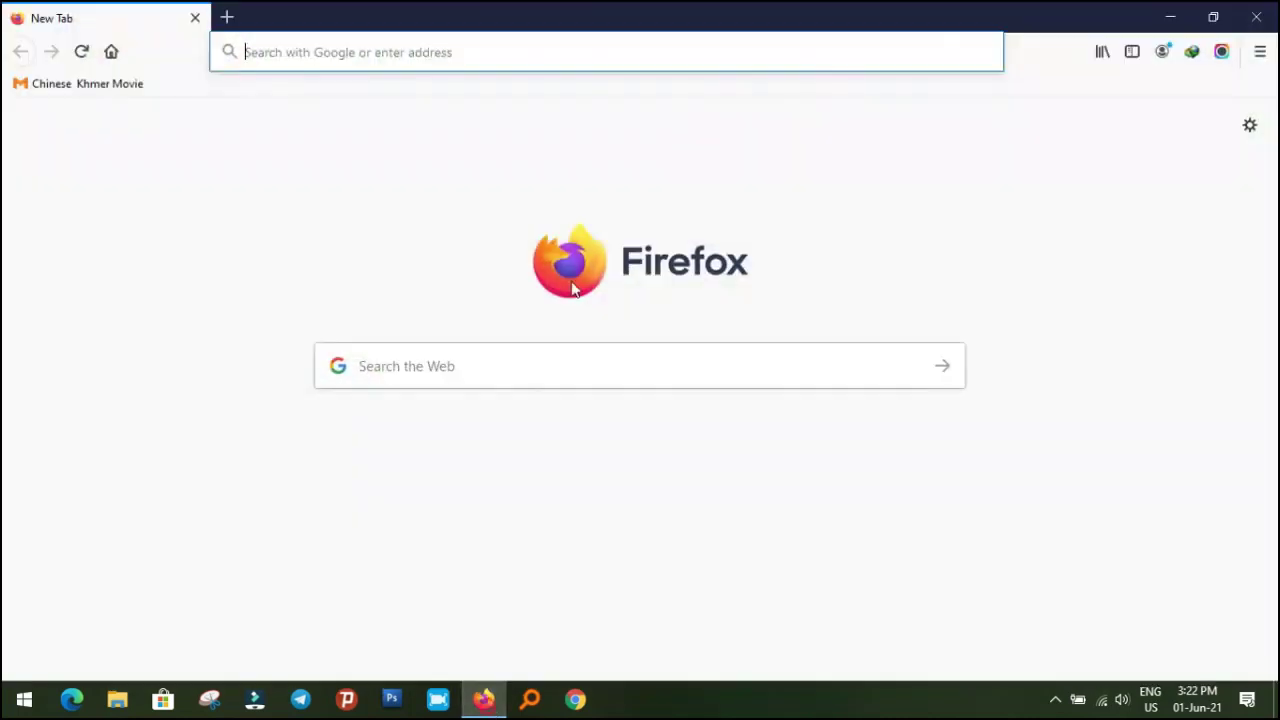
text(do)
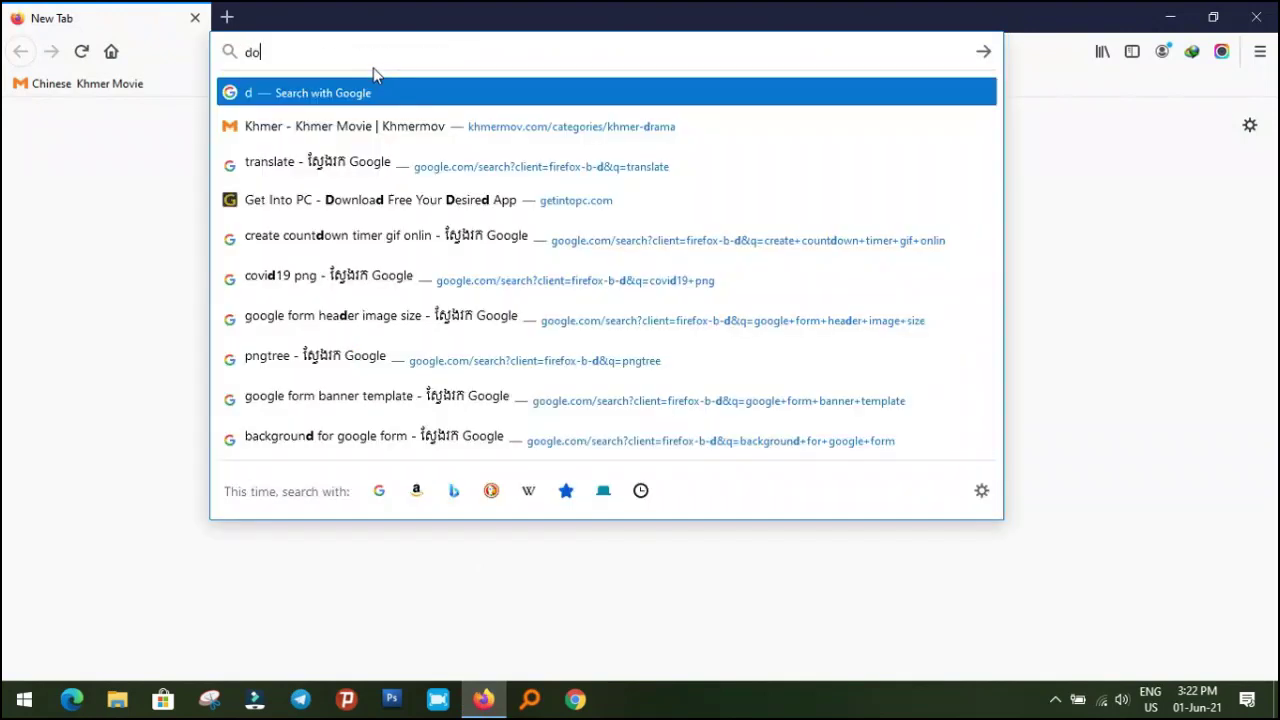
text(cufreezer)
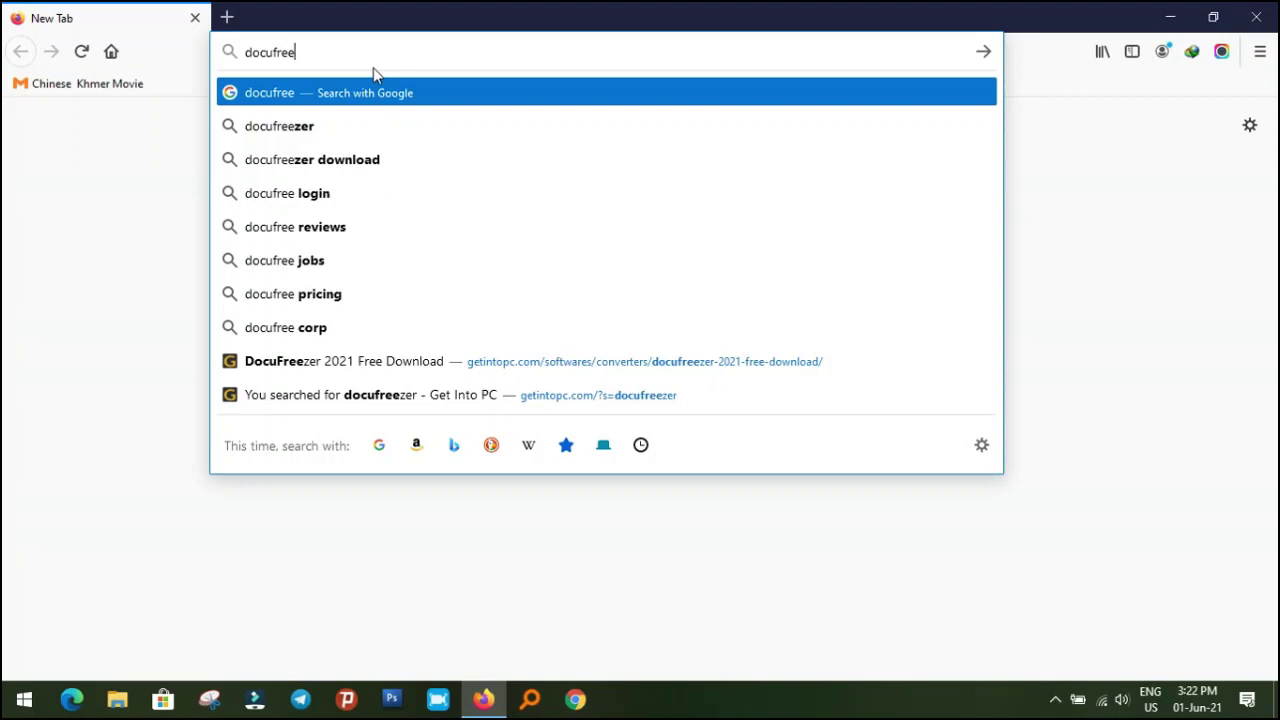
key(Down)
key(Down)
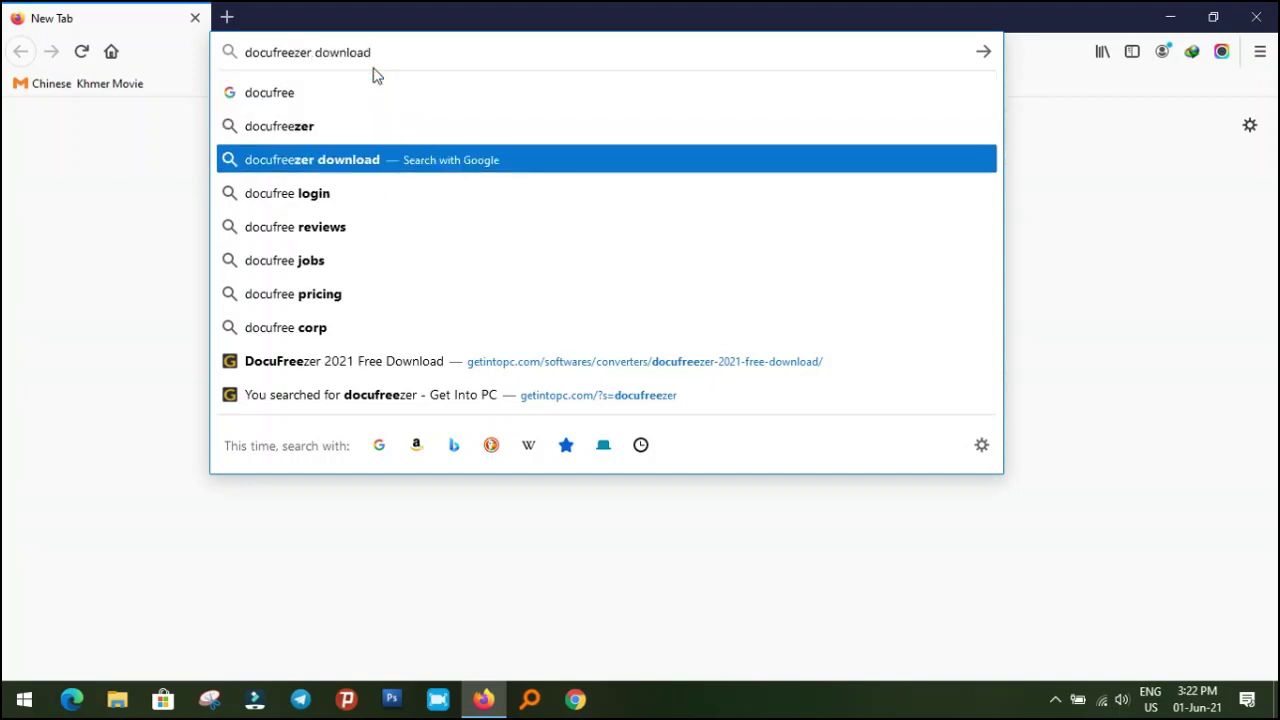
key(Return)
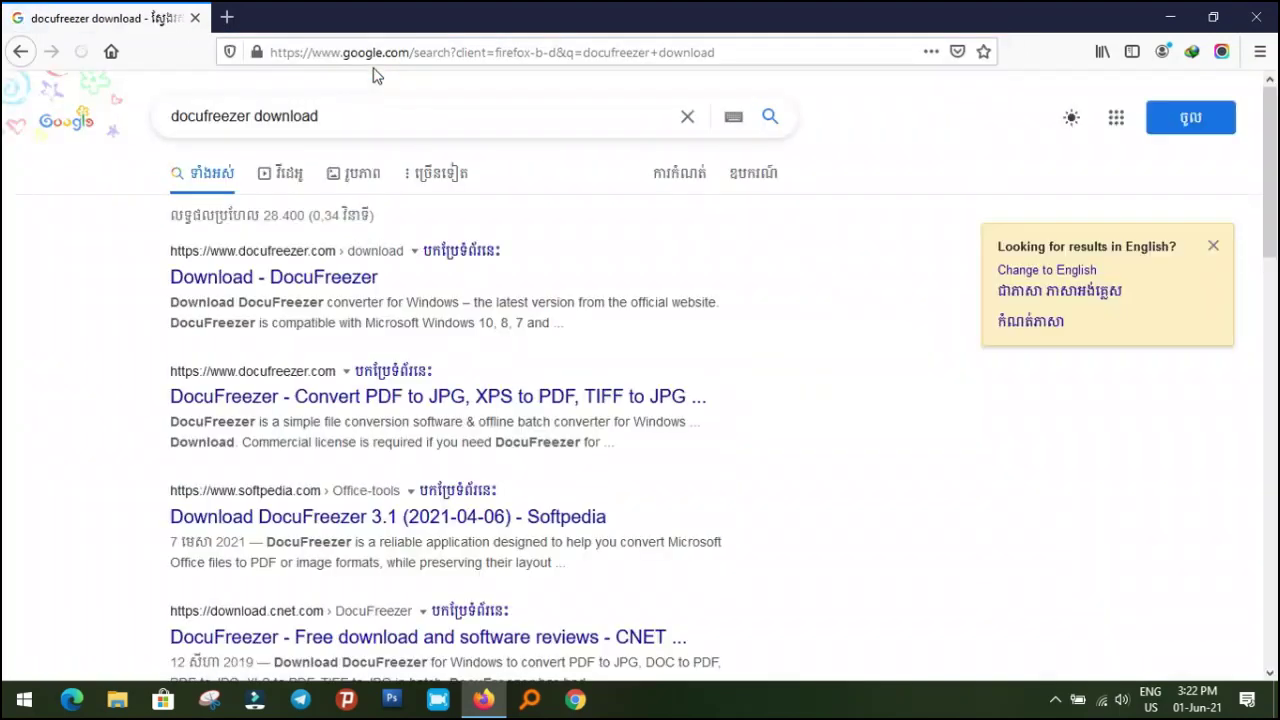
click(295, 281)
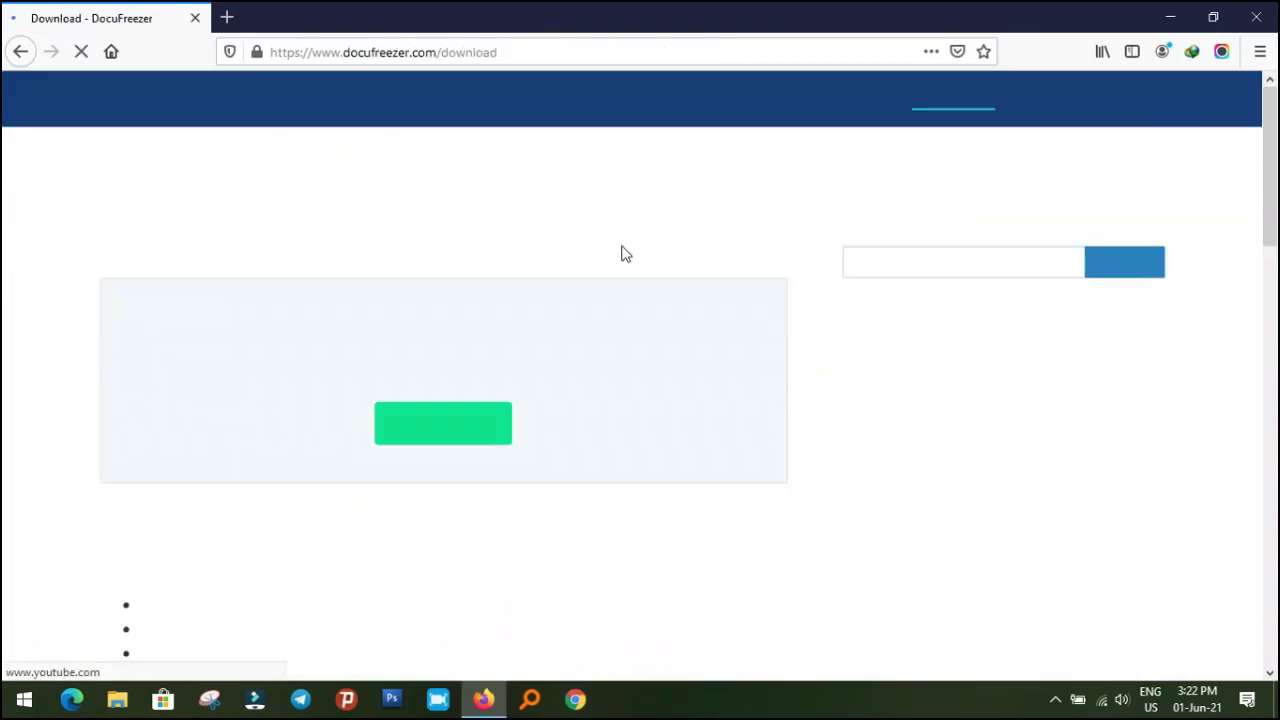
- Start downloading docufreezer-free-setup.exe as a duplicate with a numbered file name, and pause the download
click(443, 425)
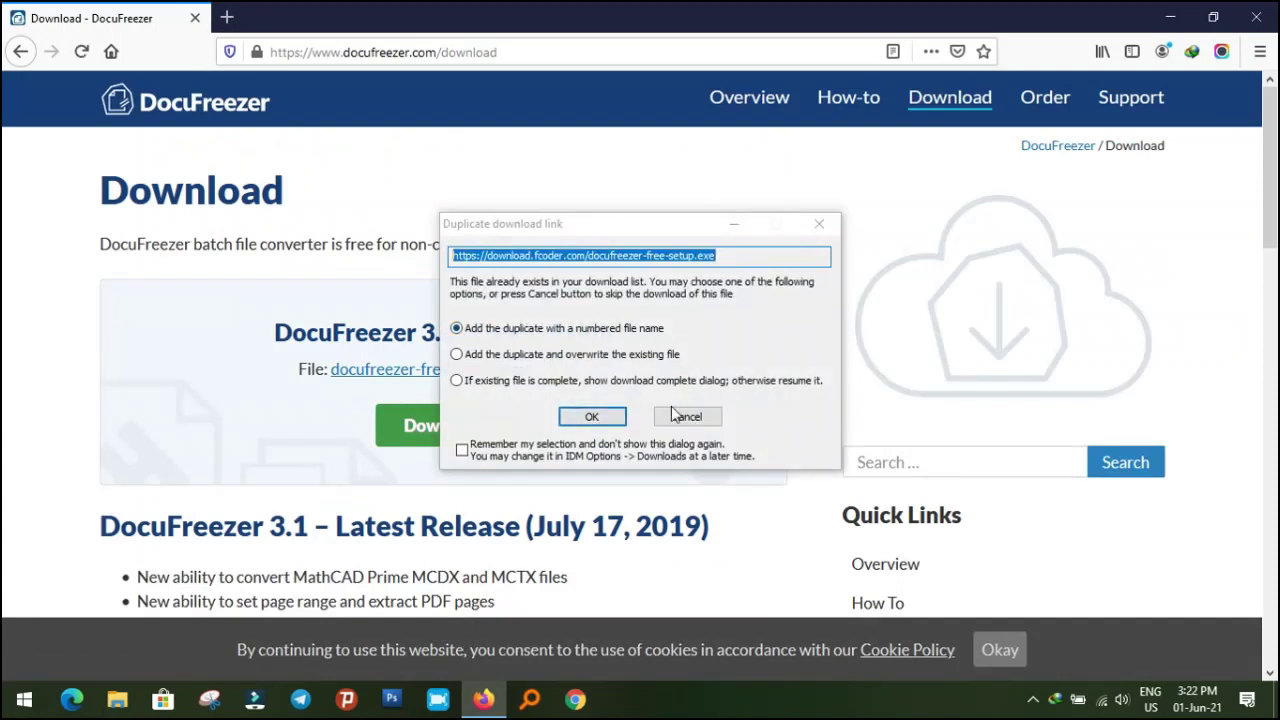
click(592, 417)
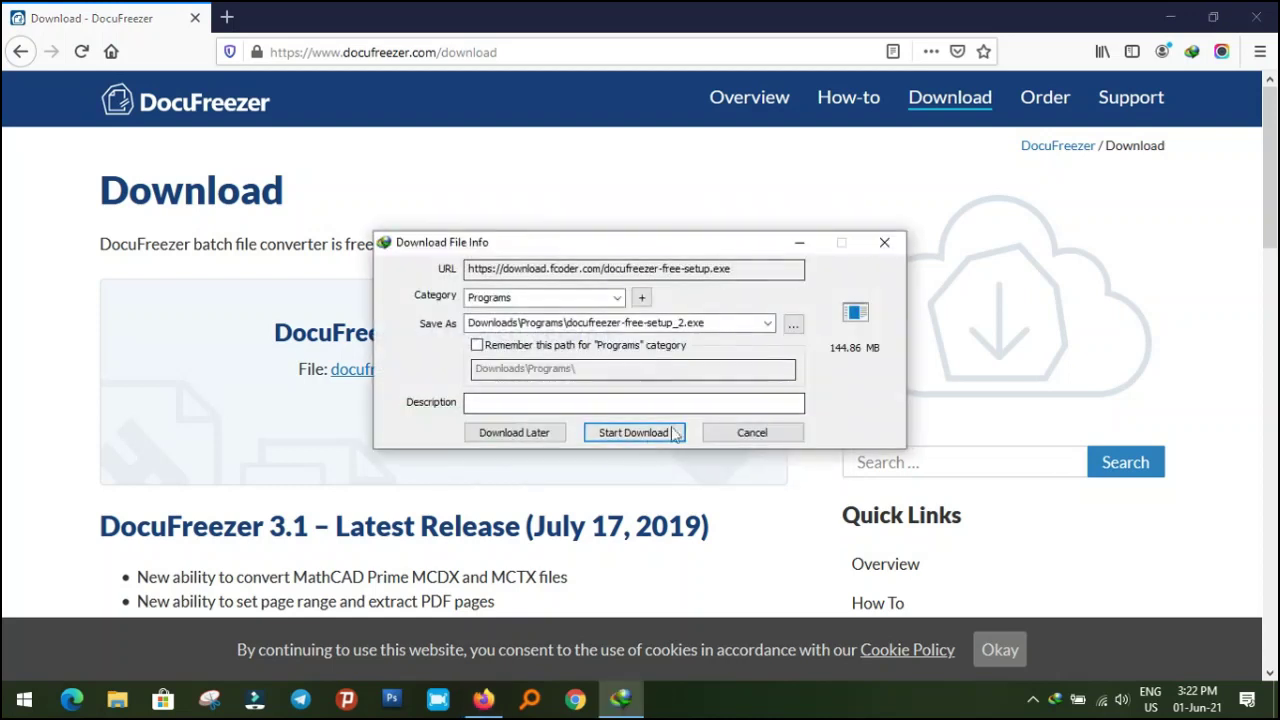
click(658, 438)
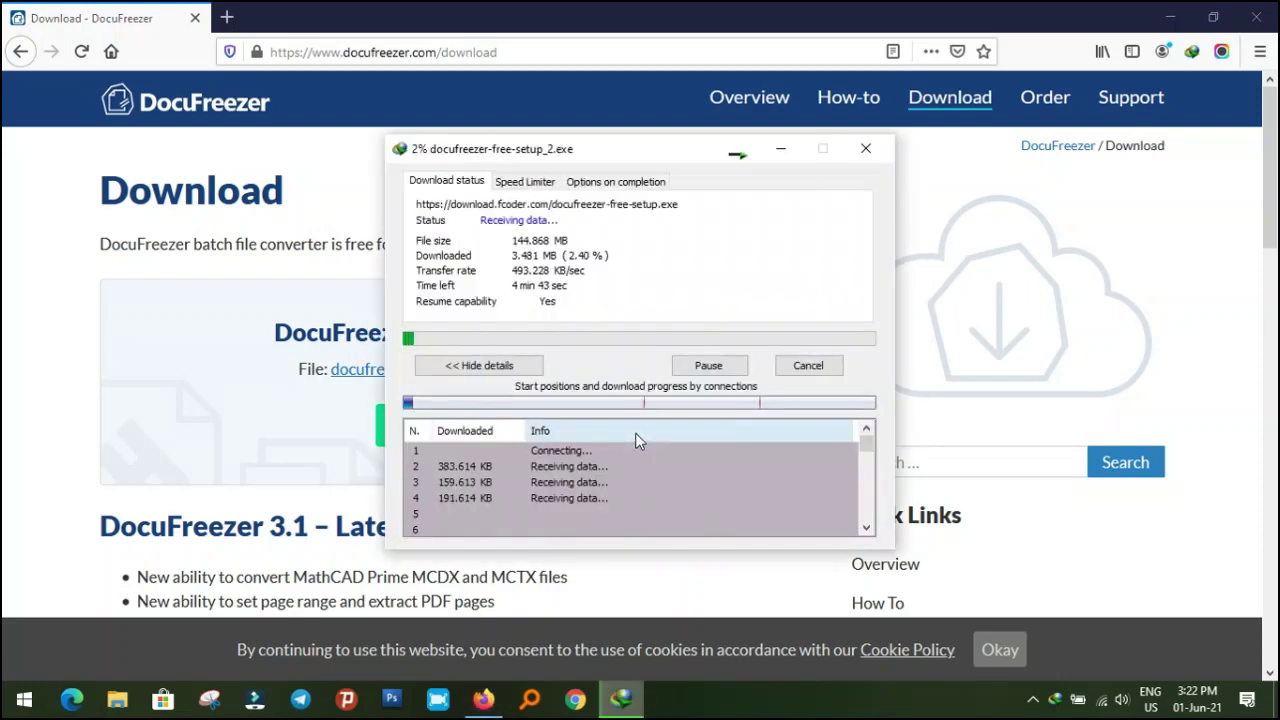
click(731, 372)
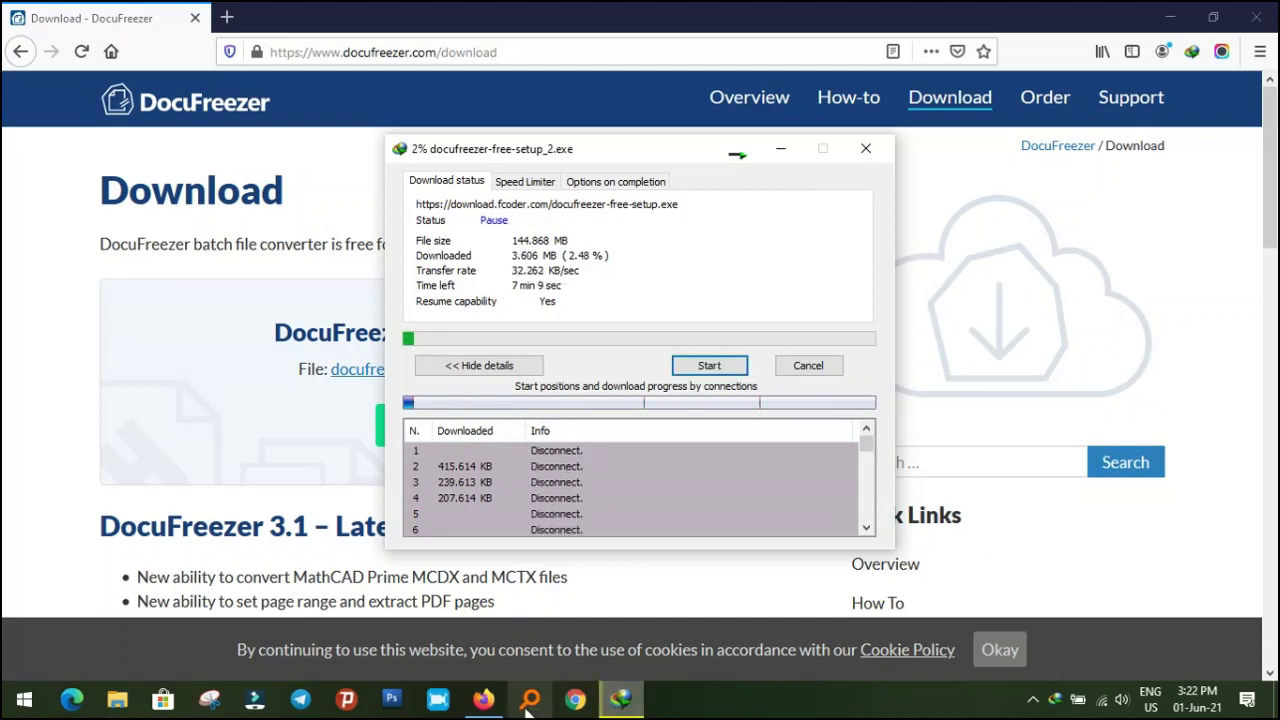
- Minimize the browser and locate the existing docufreezer-free-setup installer in the Programs folder inside Downloads
click(1167, 20)
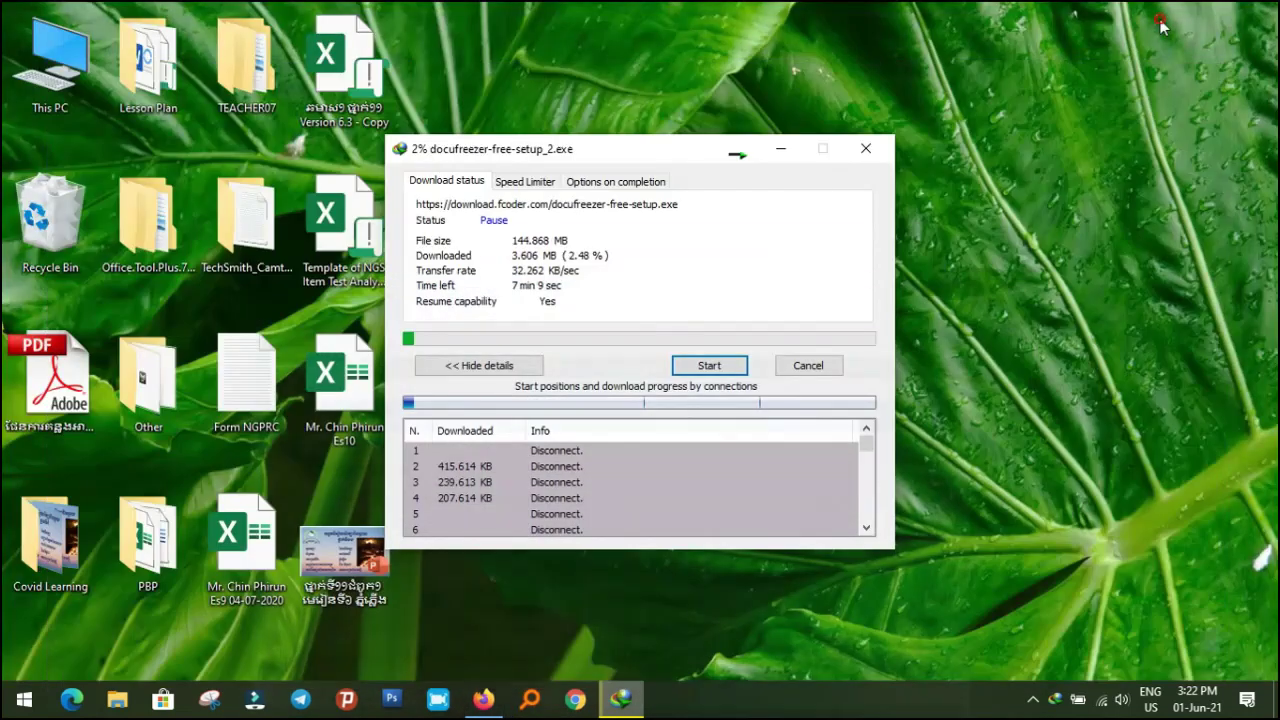
double_click(47, 70)
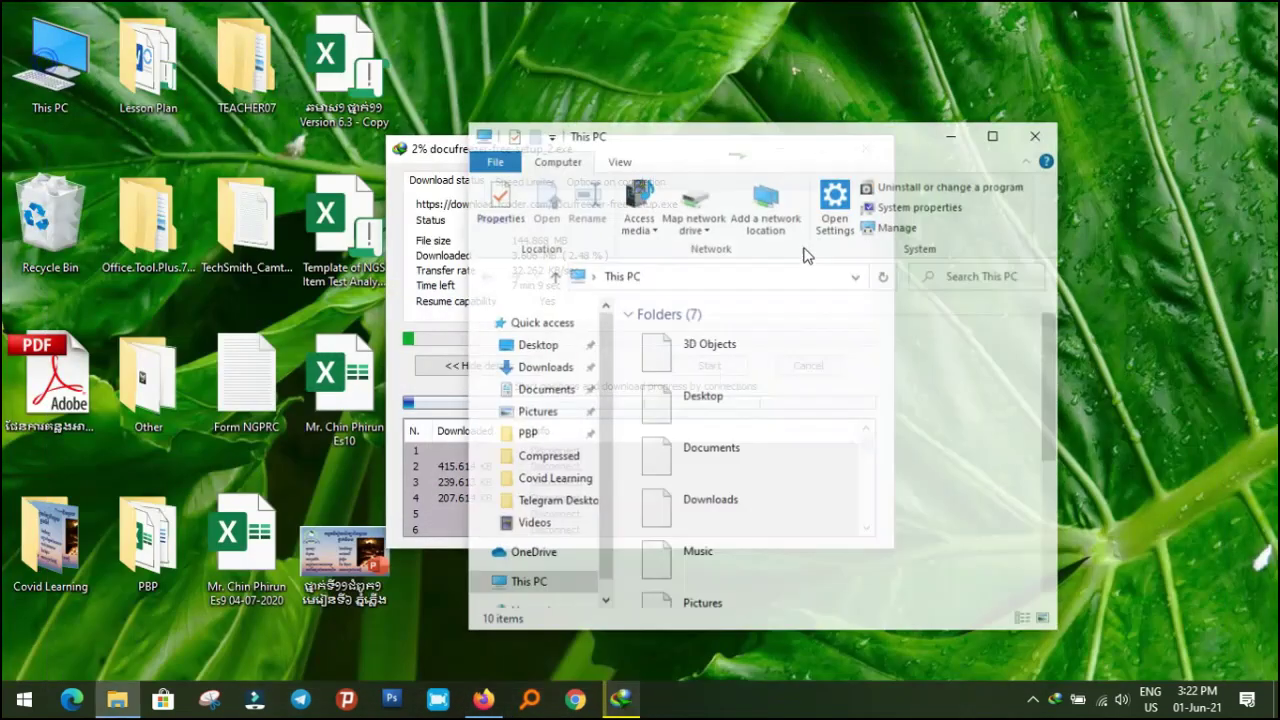
double_click(690, 510)
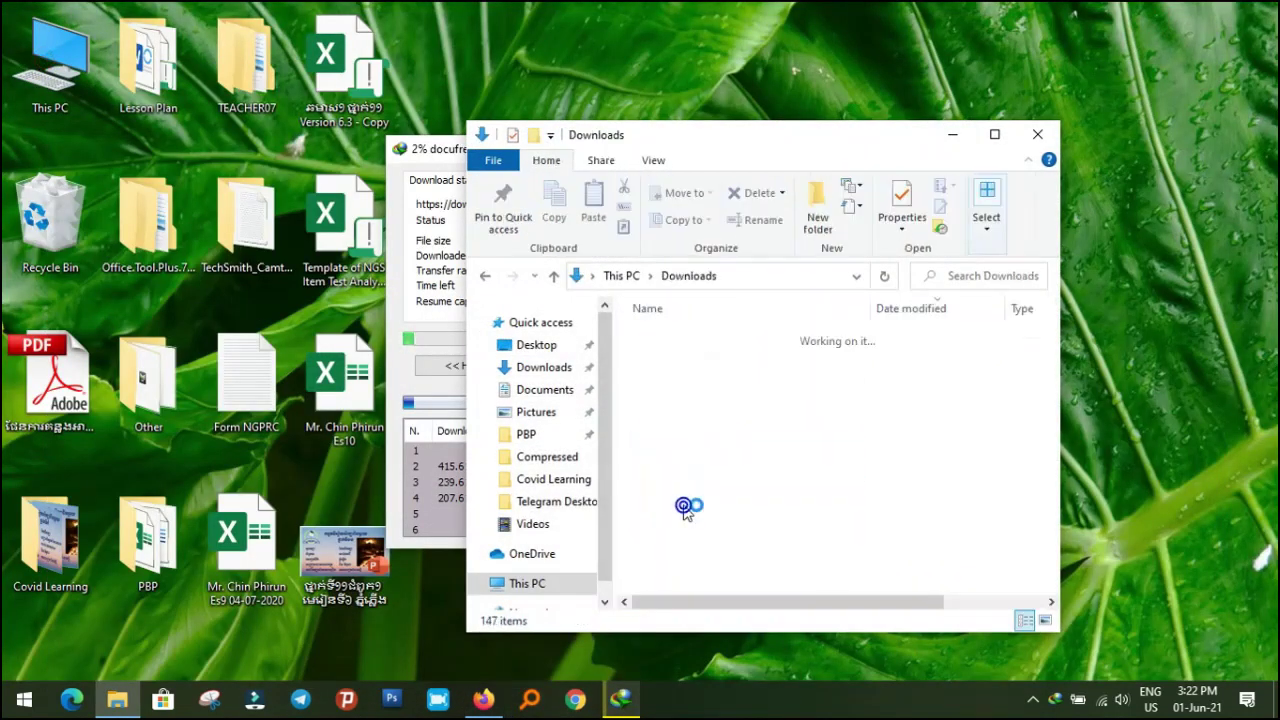
scroll(757, 477, down, 3)
scroll(757, 477, down, 10)
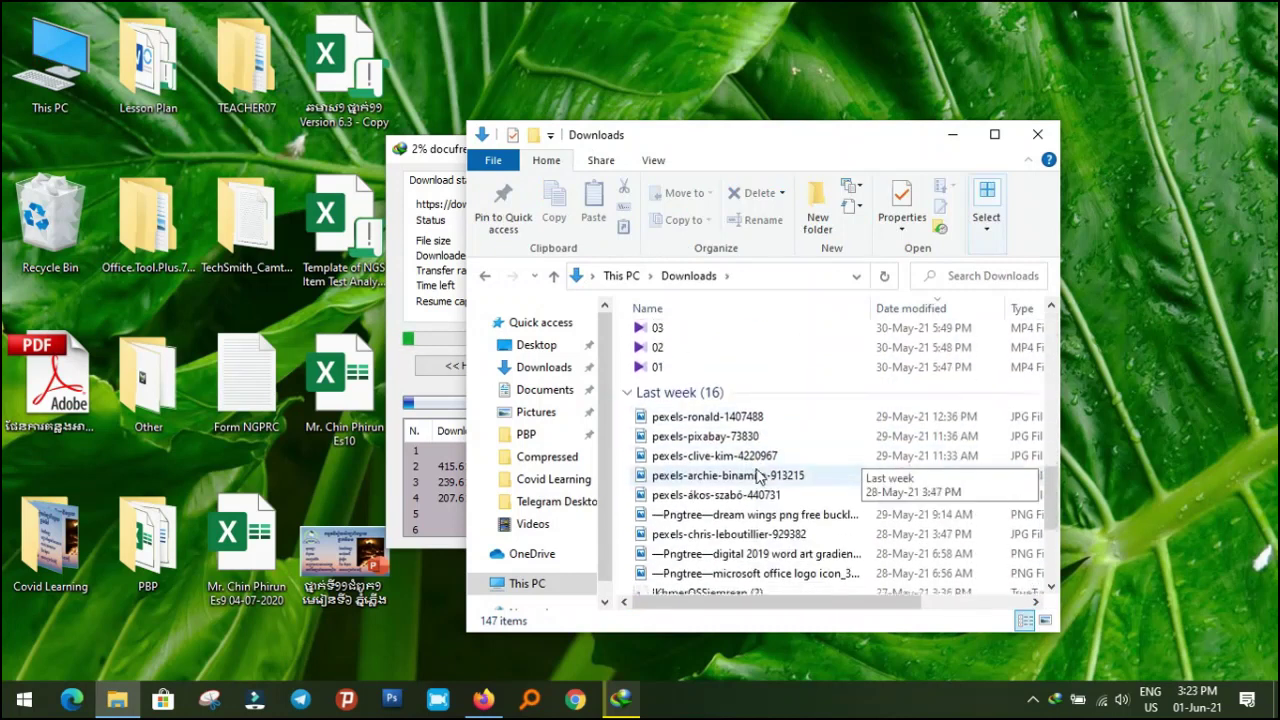
scroll(757, 477, down, 1)
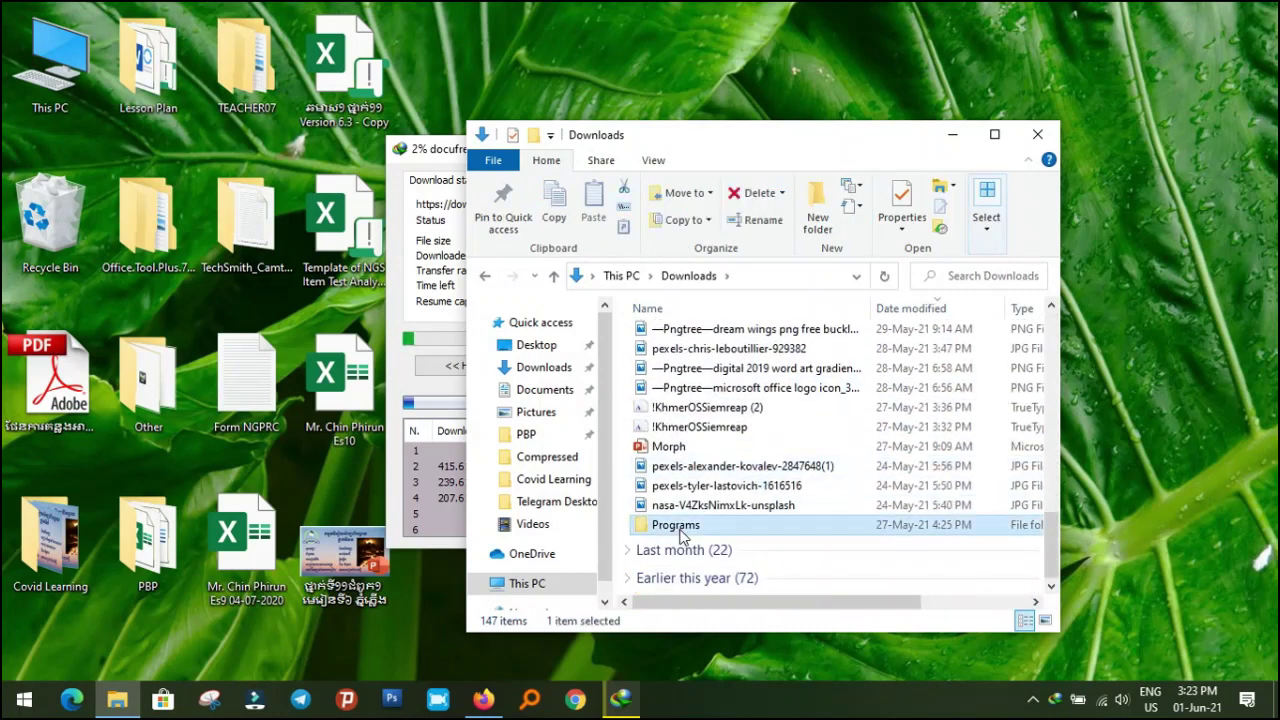
double_click(690, 525)
scroll(818, 424, down, 2)
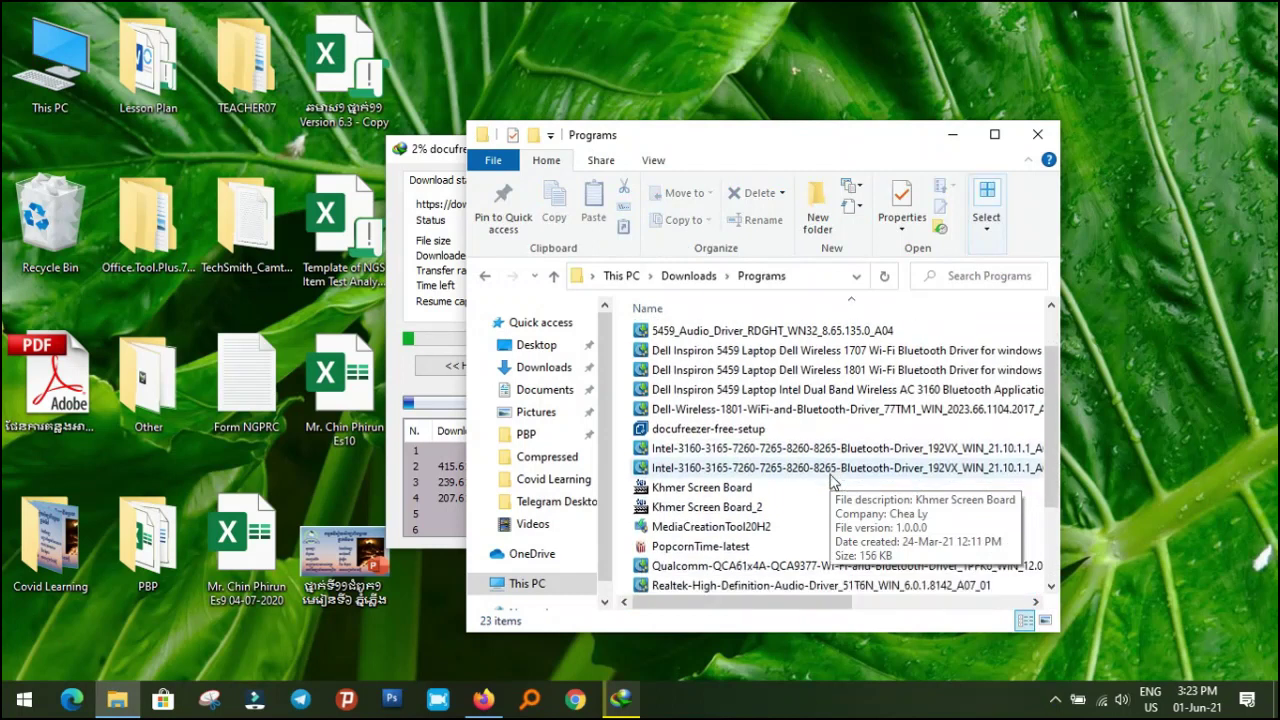
click(708, 412)
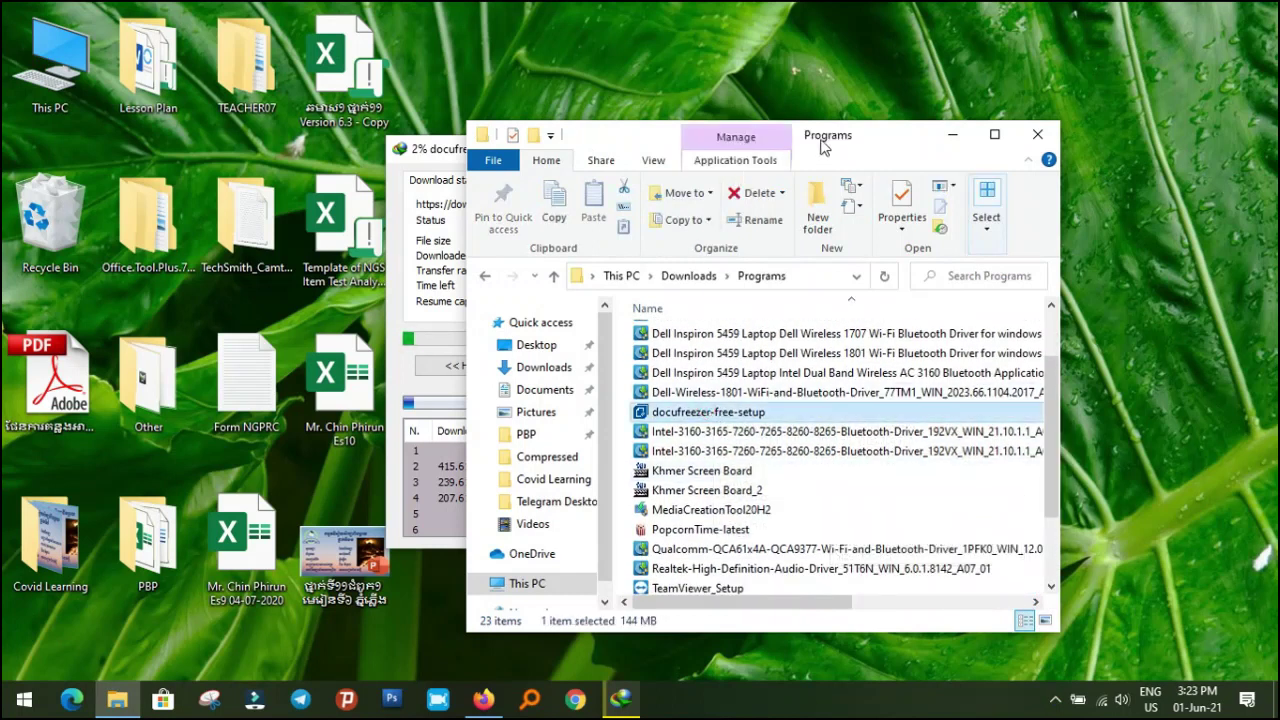
- Dismiss the paused download, move docufreezer-free-setup from the Programs folder to the desktop, and close the folder
drag(810, 140, 411, 114)
click(866, 148)
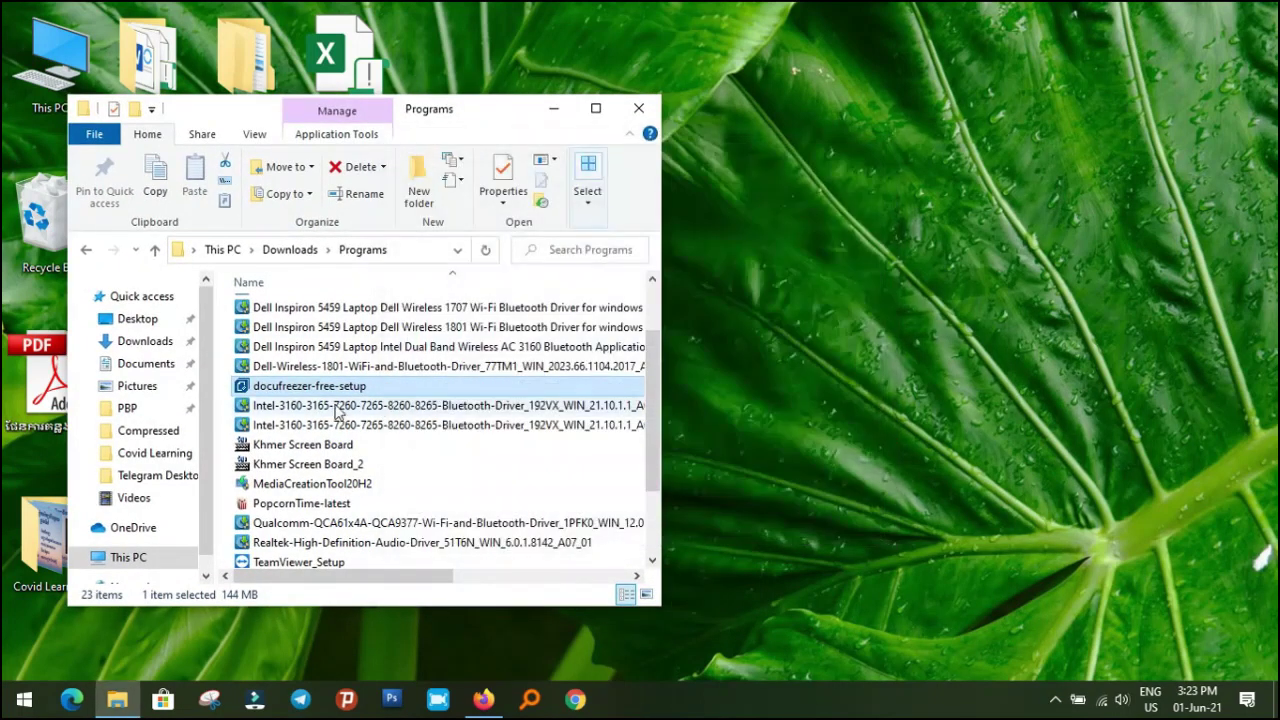
drag(322, 389, 1014, 114)
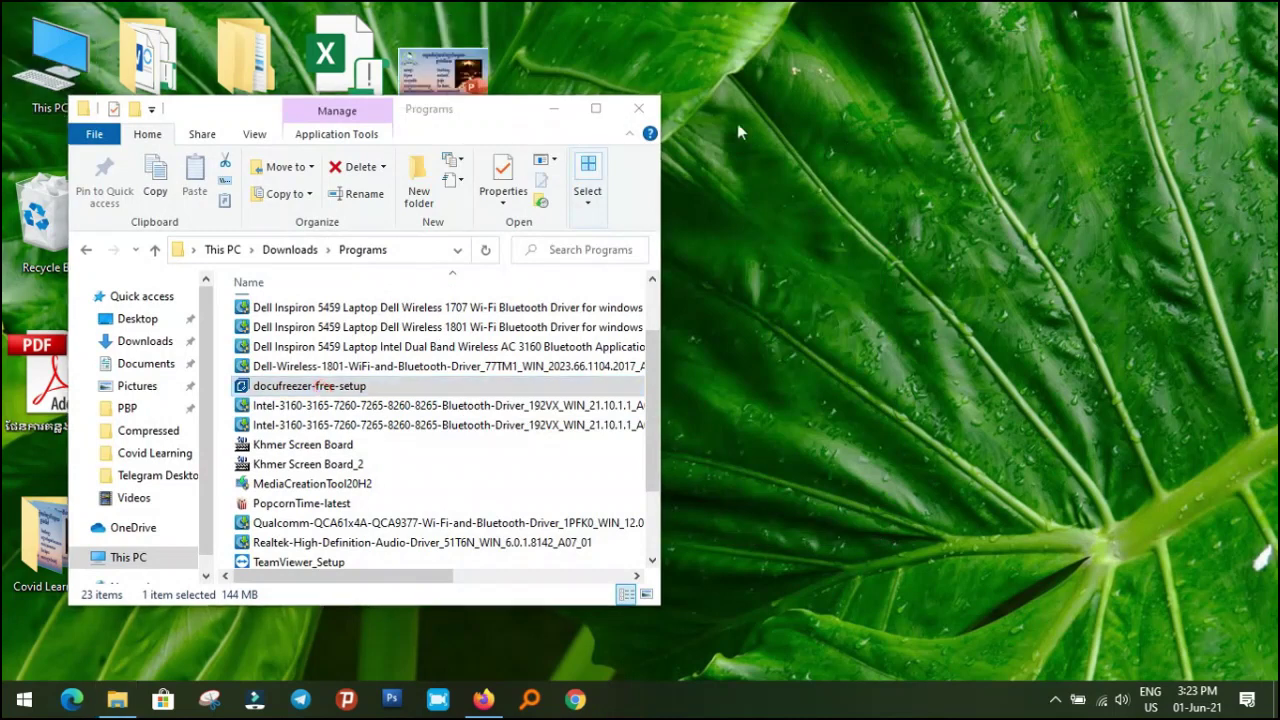
click(638, 108)
- Launch the DocuFreezer installer in English, agree to install the free version, and remove the old version
click(340, 216)
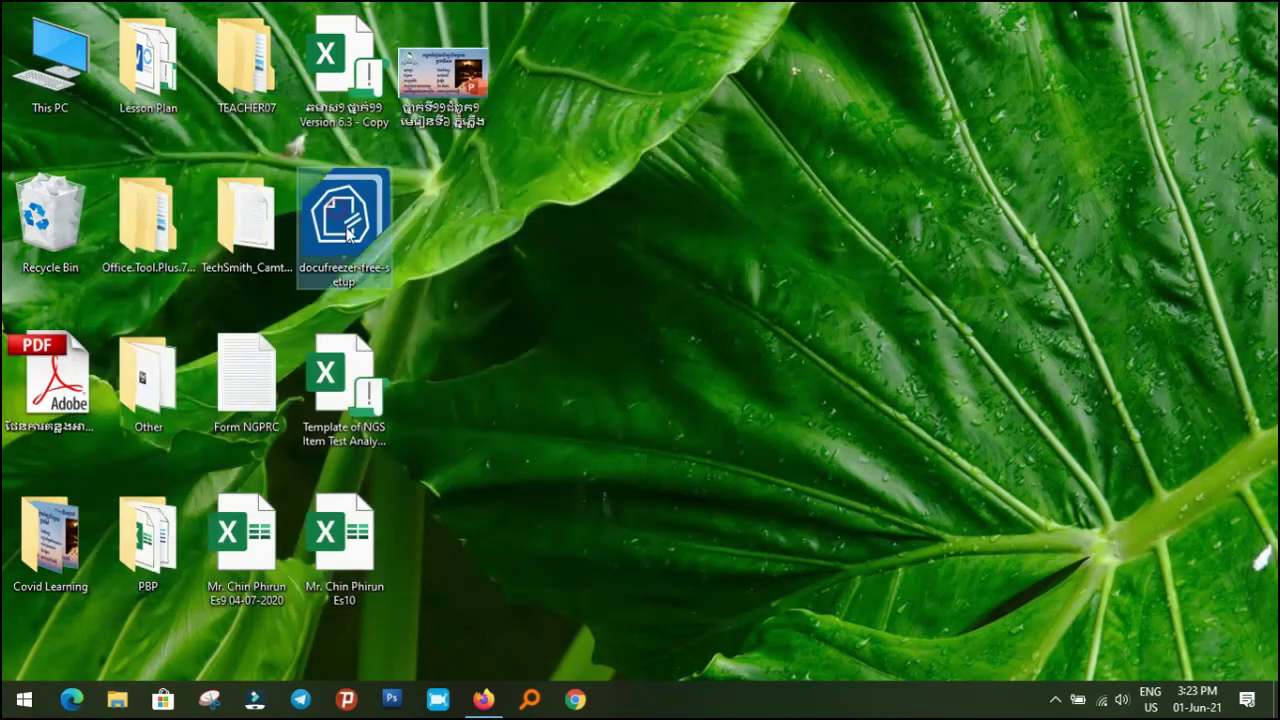
double_click(346, 222)
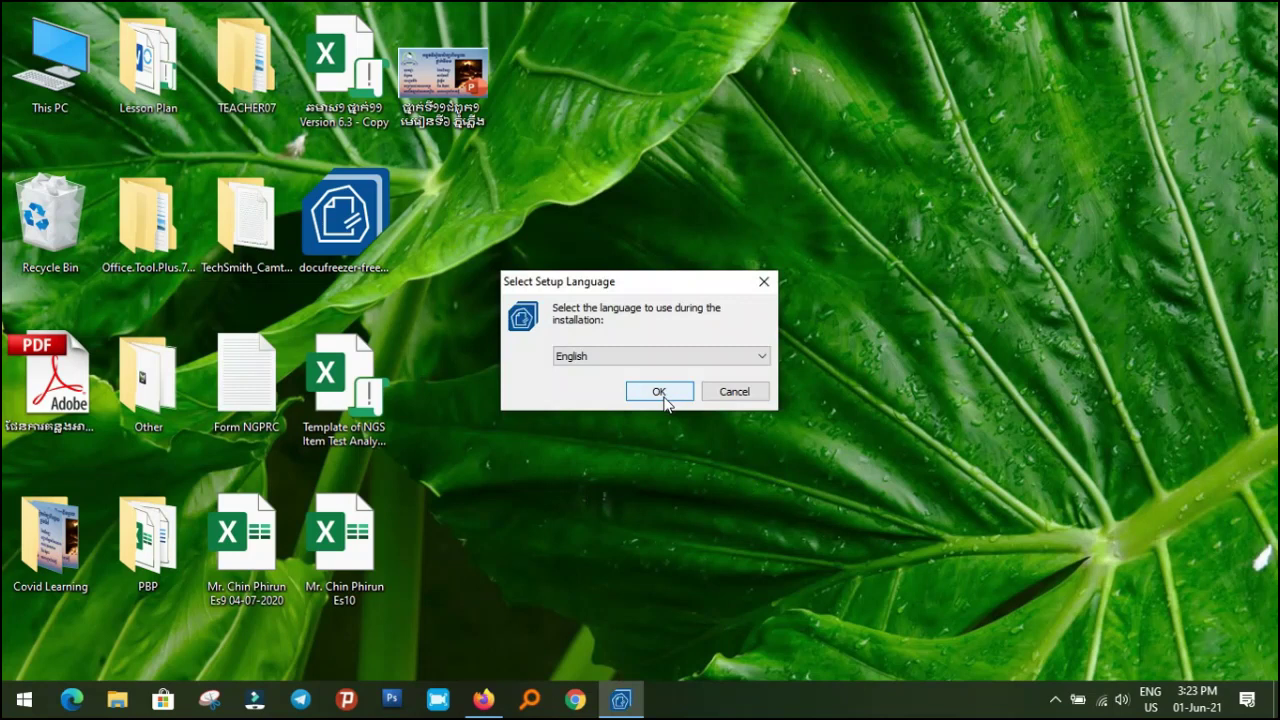
click(660, 392)
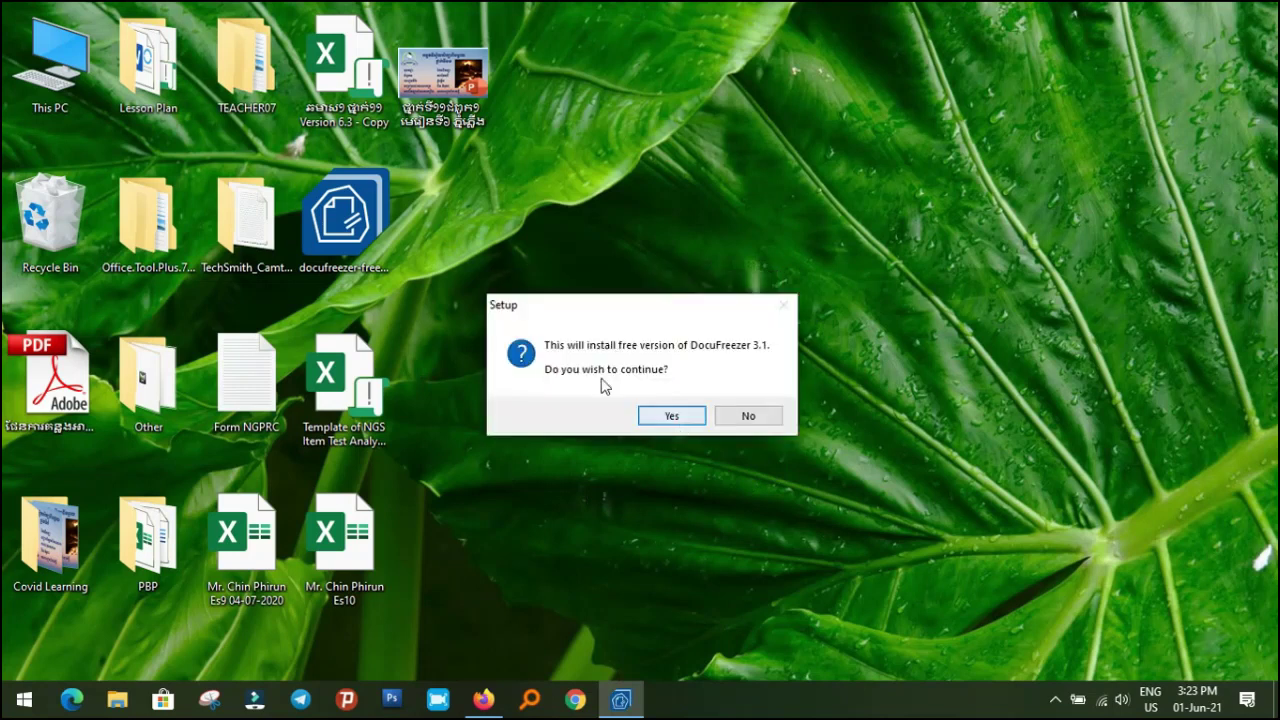
click(670, 418)
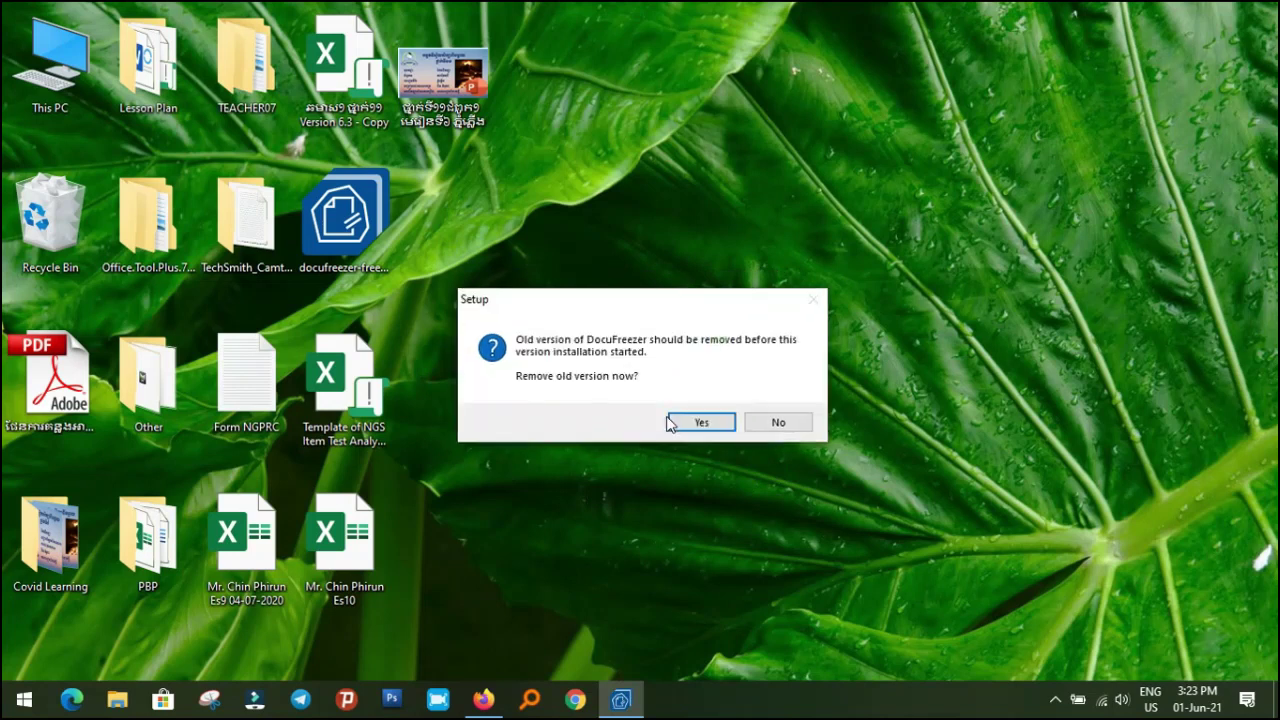
click(689, 427)
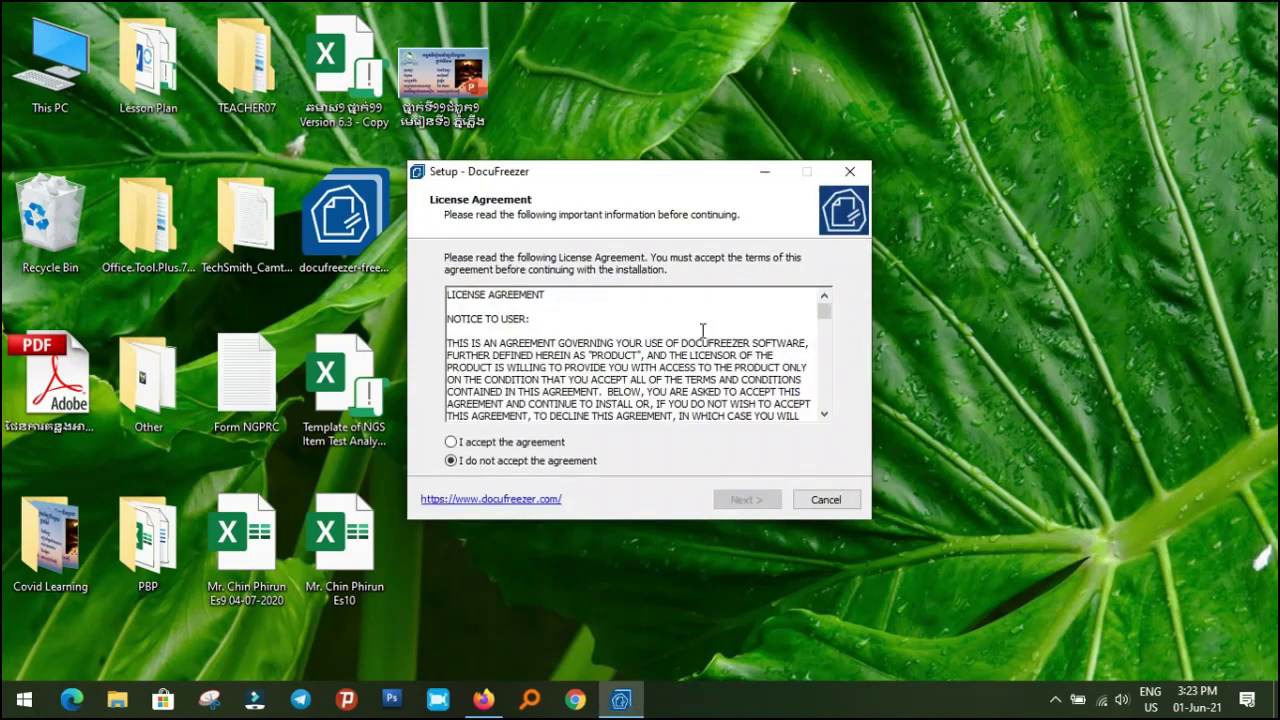
- Accept the license agreement and install DocuFreezer with a desktop shortcut and launch after installation enabled
click(501, 443)
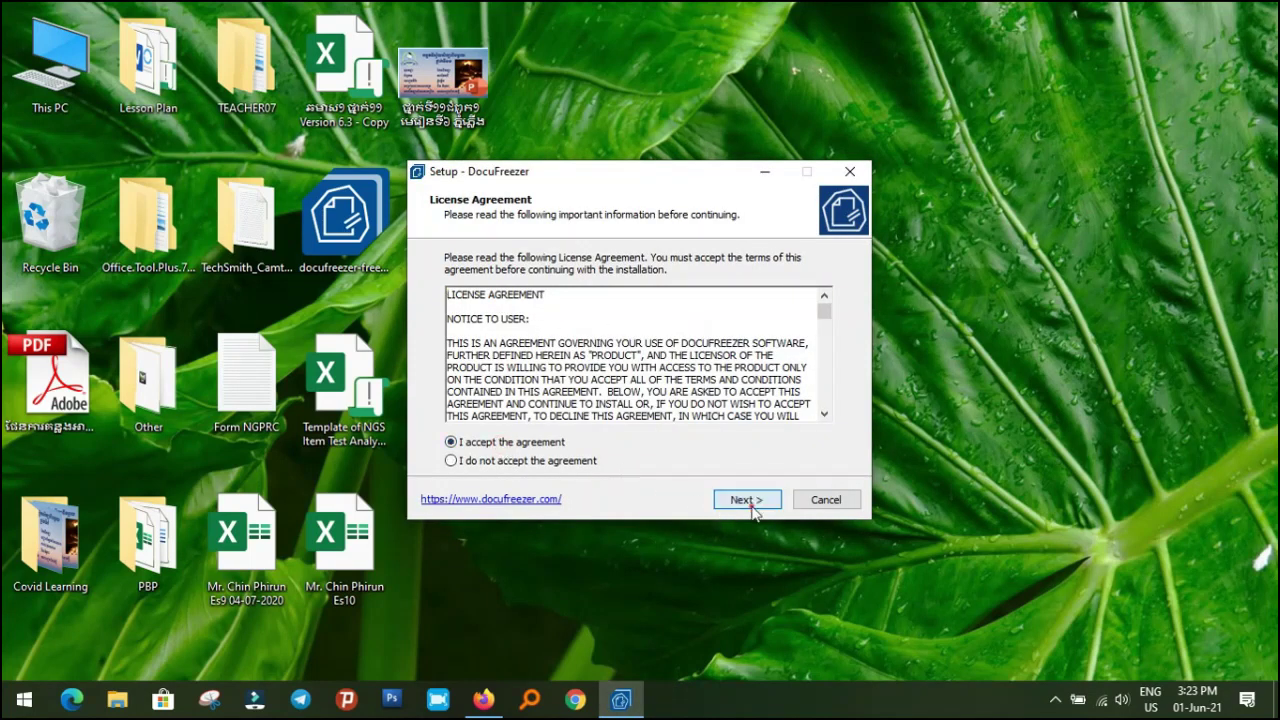
click(745, 500)
click(748, 501)
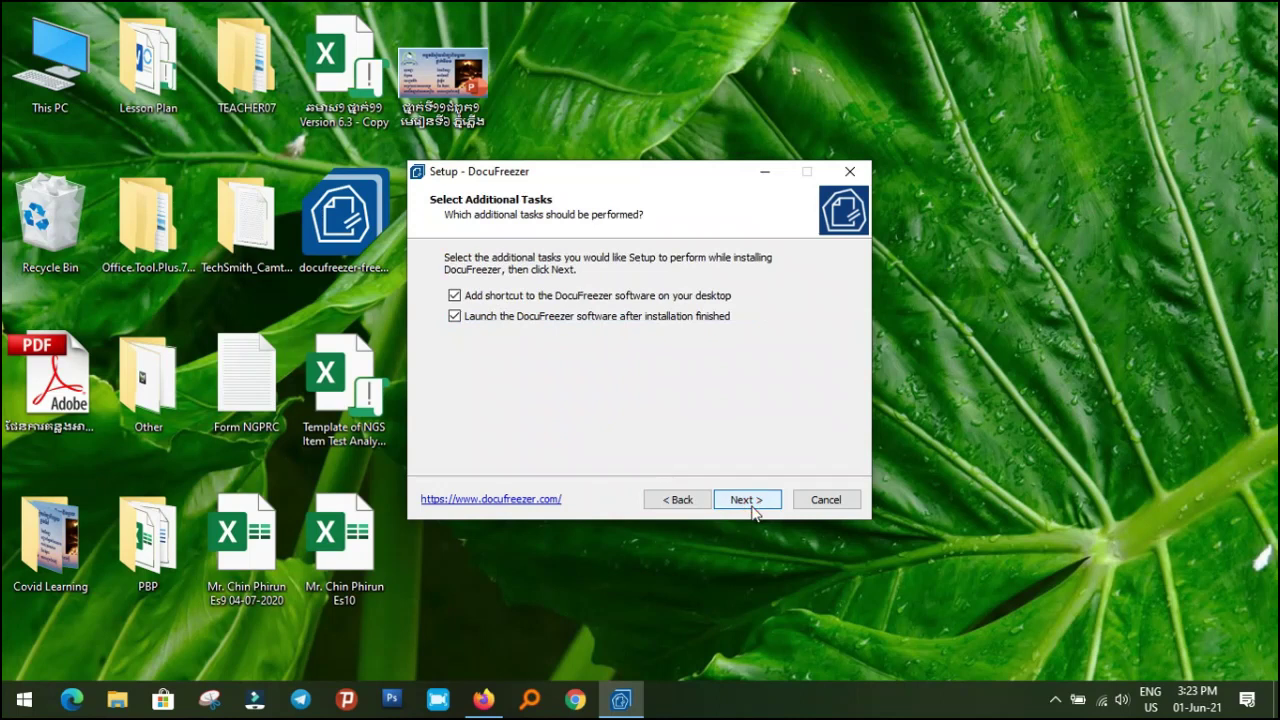
click(753, 507)
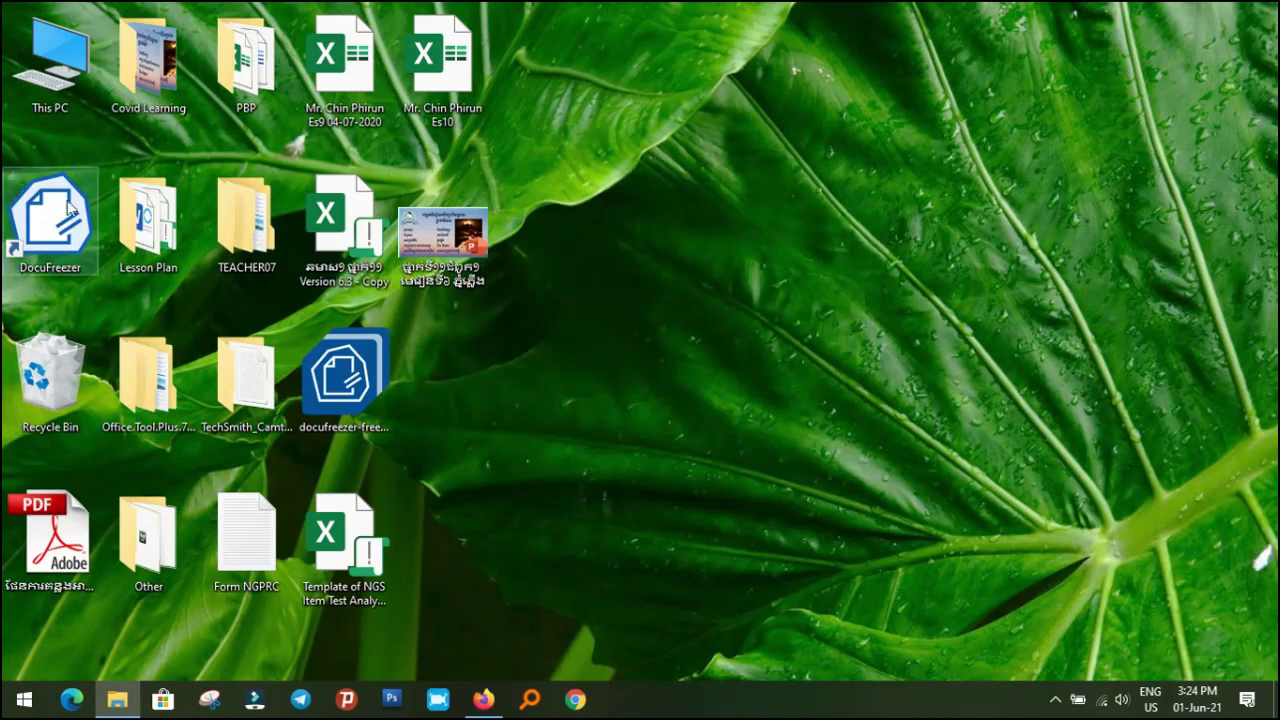
- Move the DocuFreezer shortcut to the end of the desktop icons, open DocuFreezer, and close the duplicate window
drag(34, 220, 759, 265)
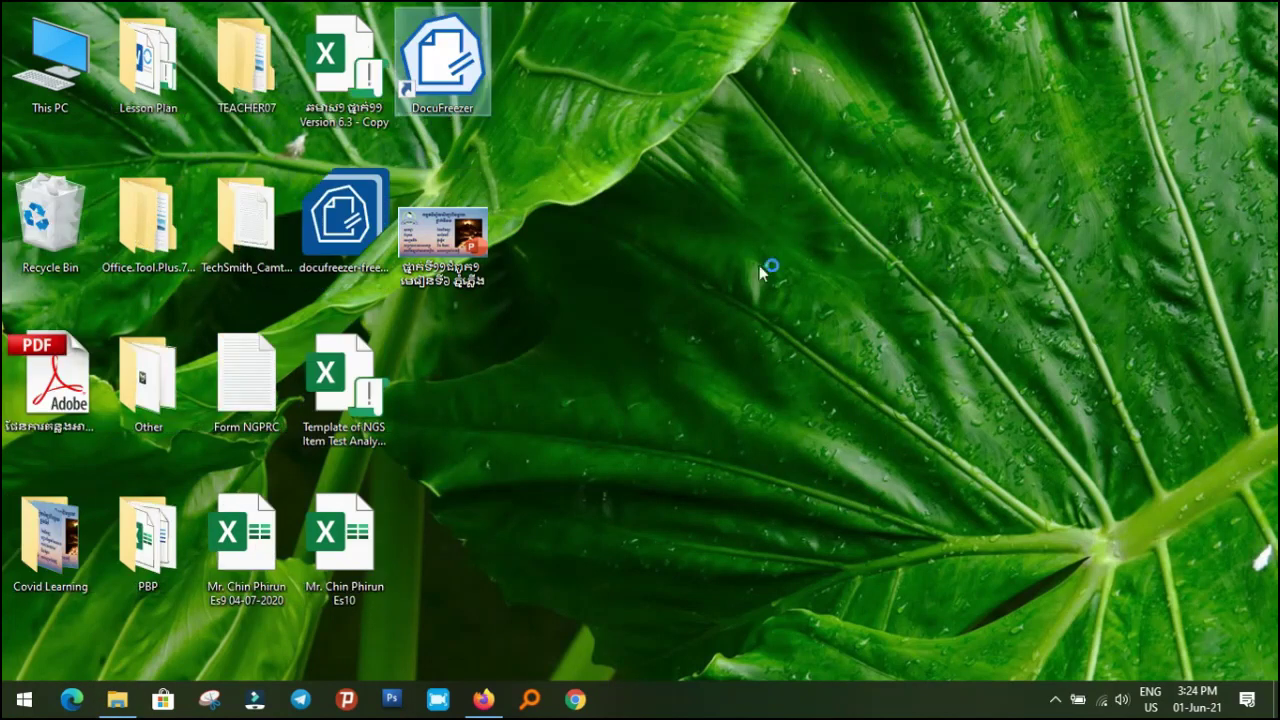
double_click(446, 64)
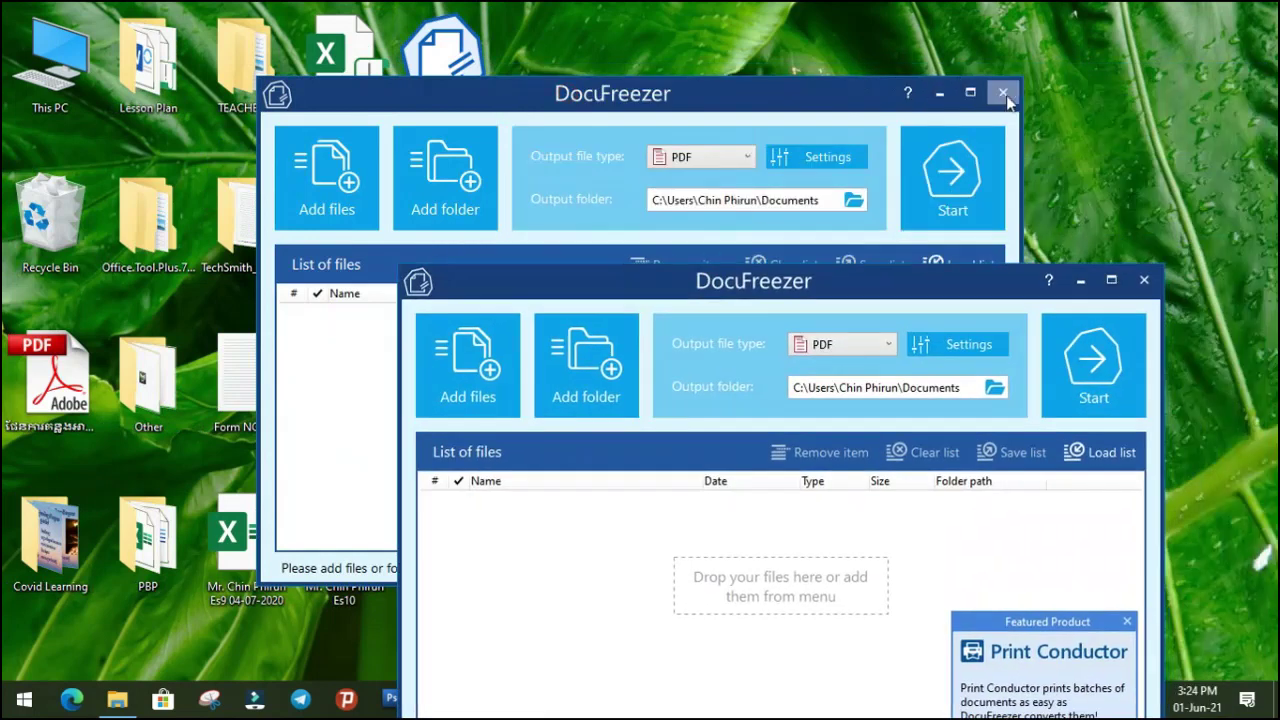
click(1003, 93)
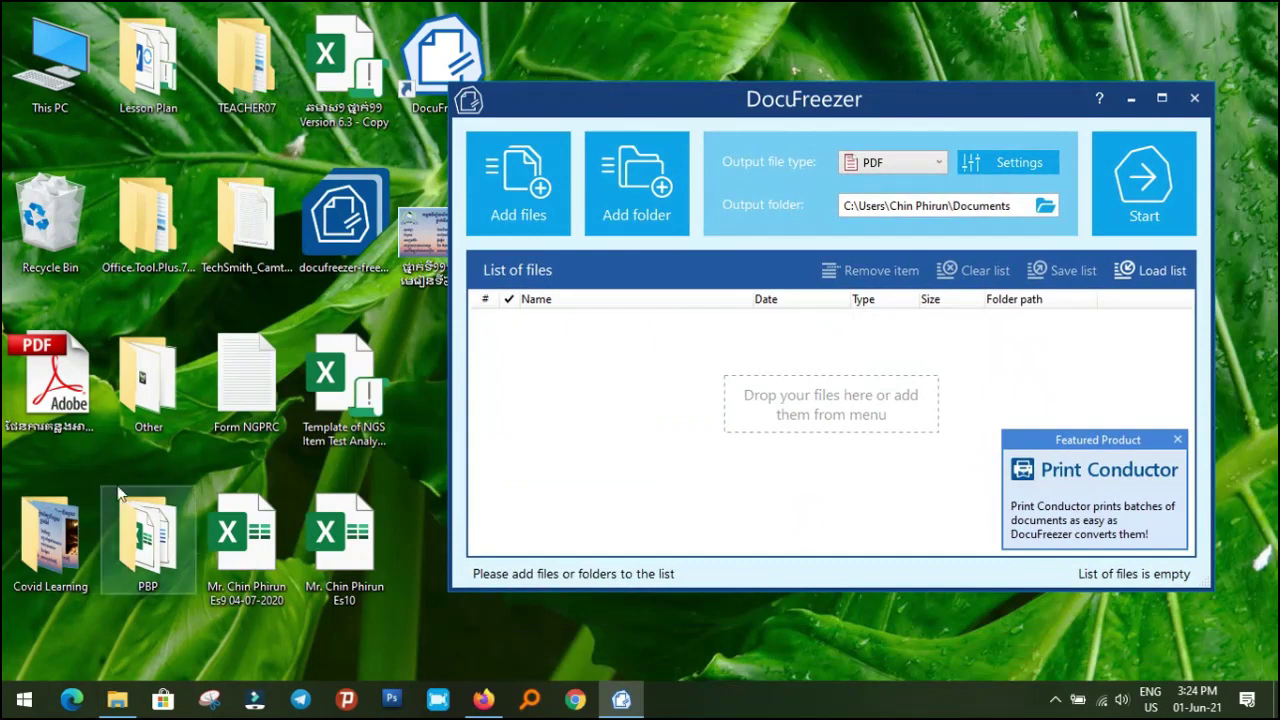
- Open the PBP folder on the desktop, select the 03-2021 Word document, and show the files as large thumbnails
click(150, 545)
double_click(150, 545)
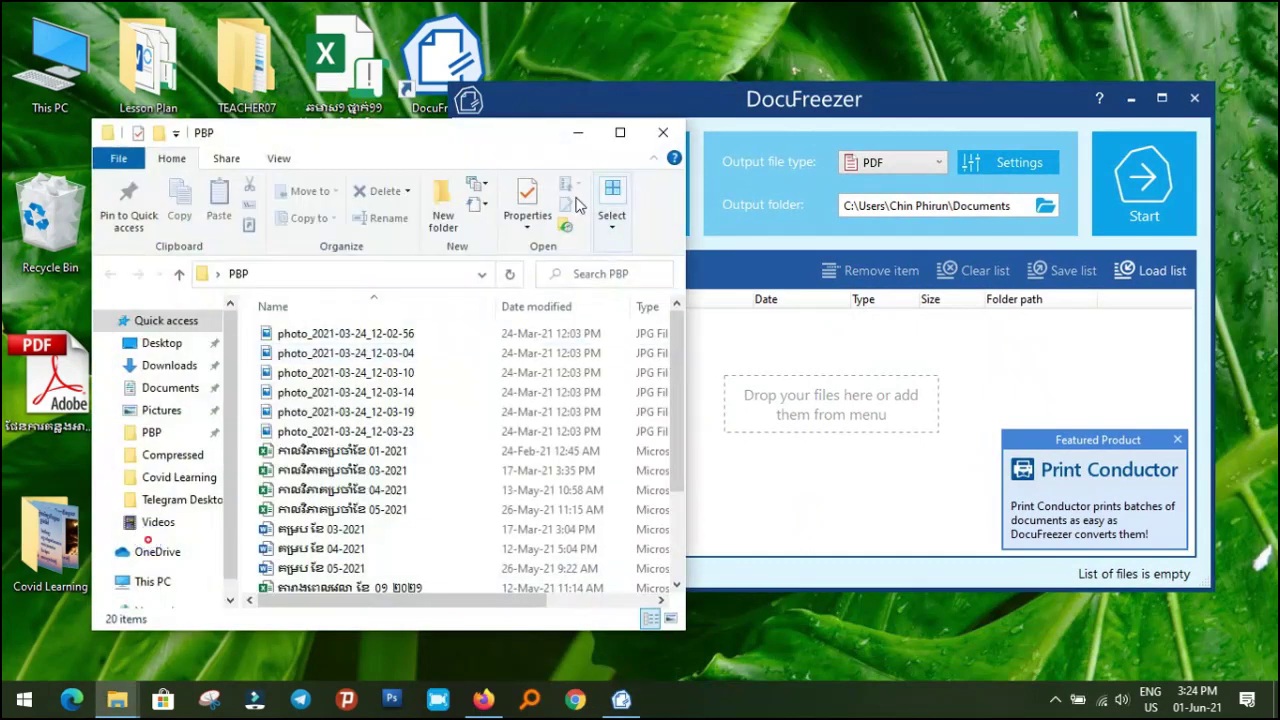
scroll(418, 453, down, 1)
scroll(418, 453, down, 1)
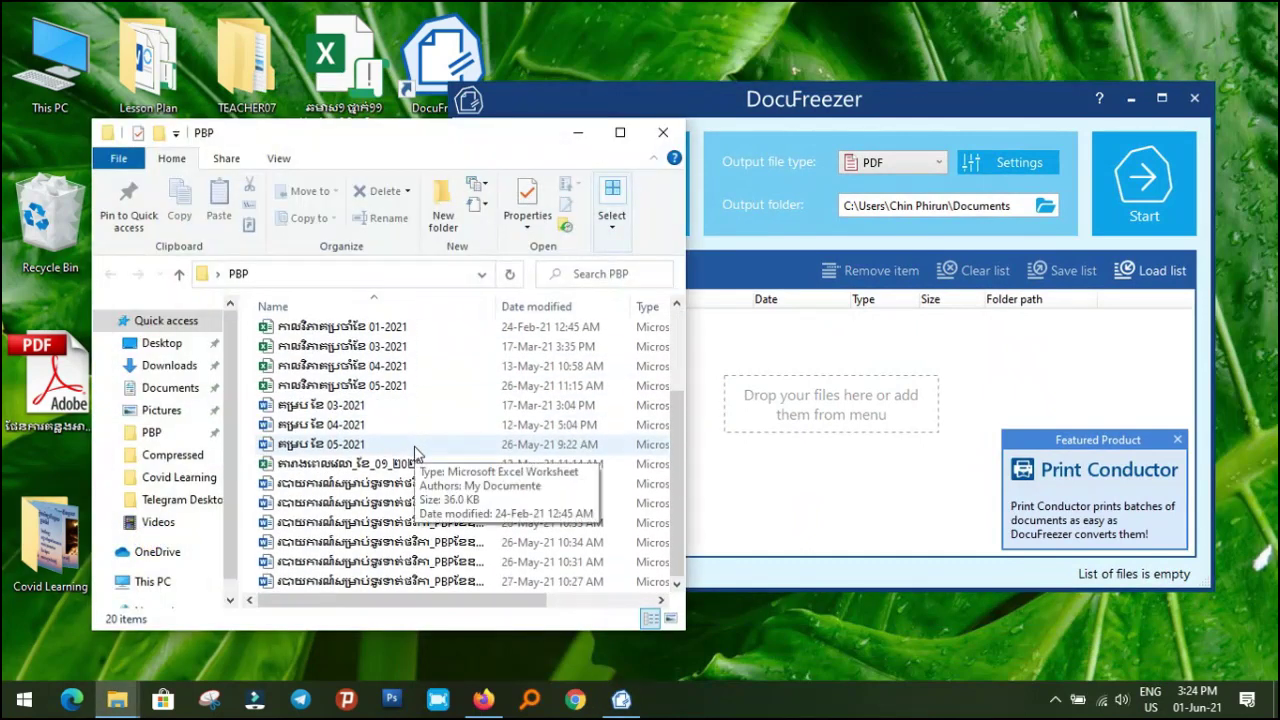
drag(320, 408, 420, 445)
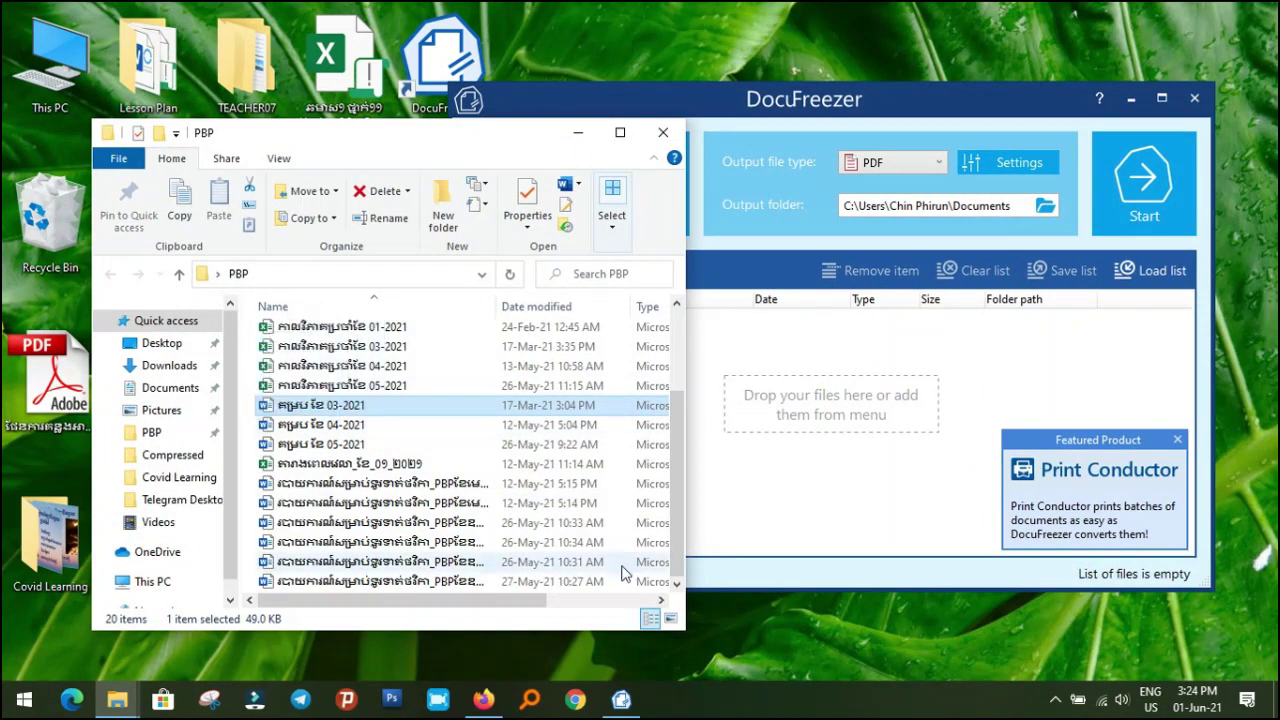
click(672, 619)
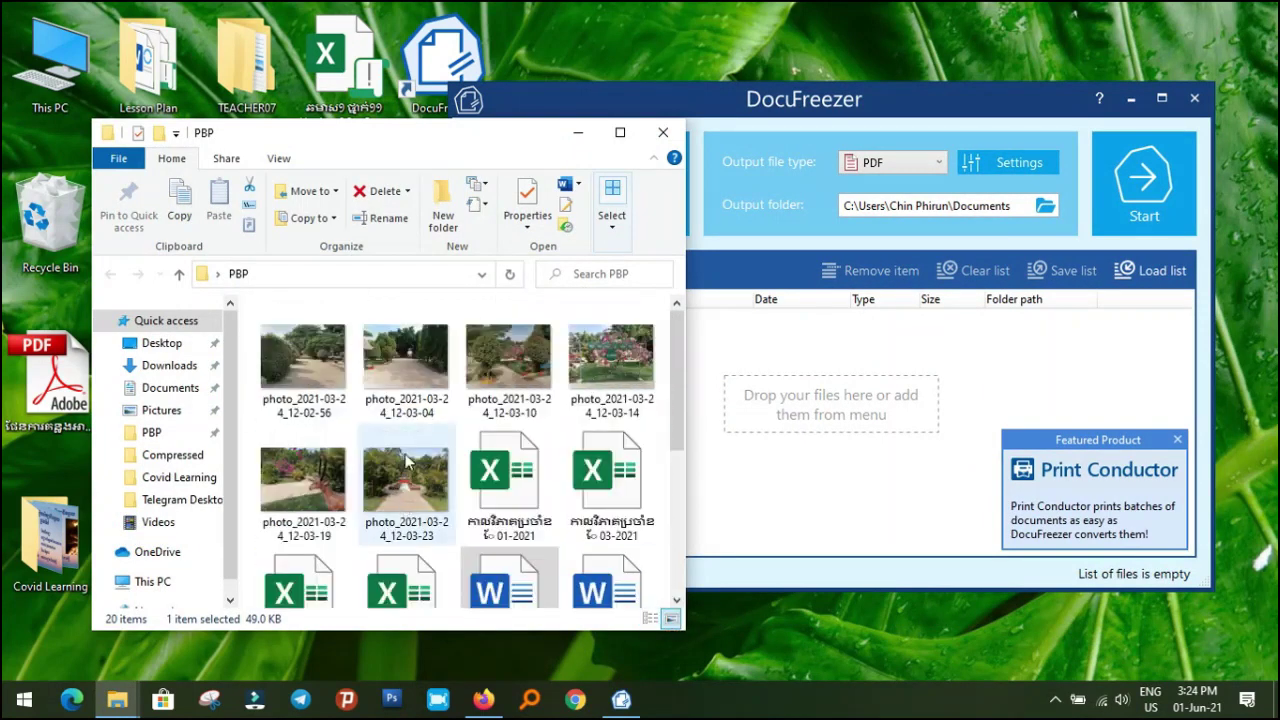
scroll(548, 536, down, 1)
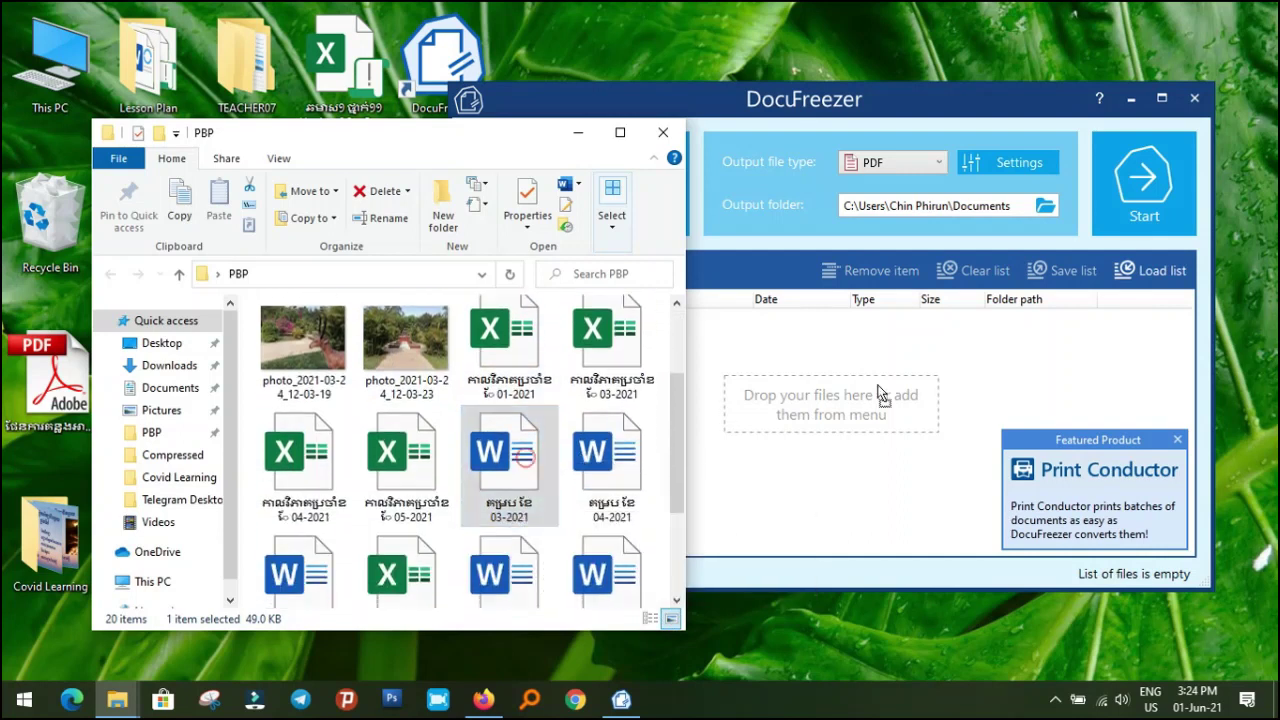
- Add the 03-2021 Word document to DocuFreezer's file list, and bring the converter window in front of the PBP folder
click(828, 406)
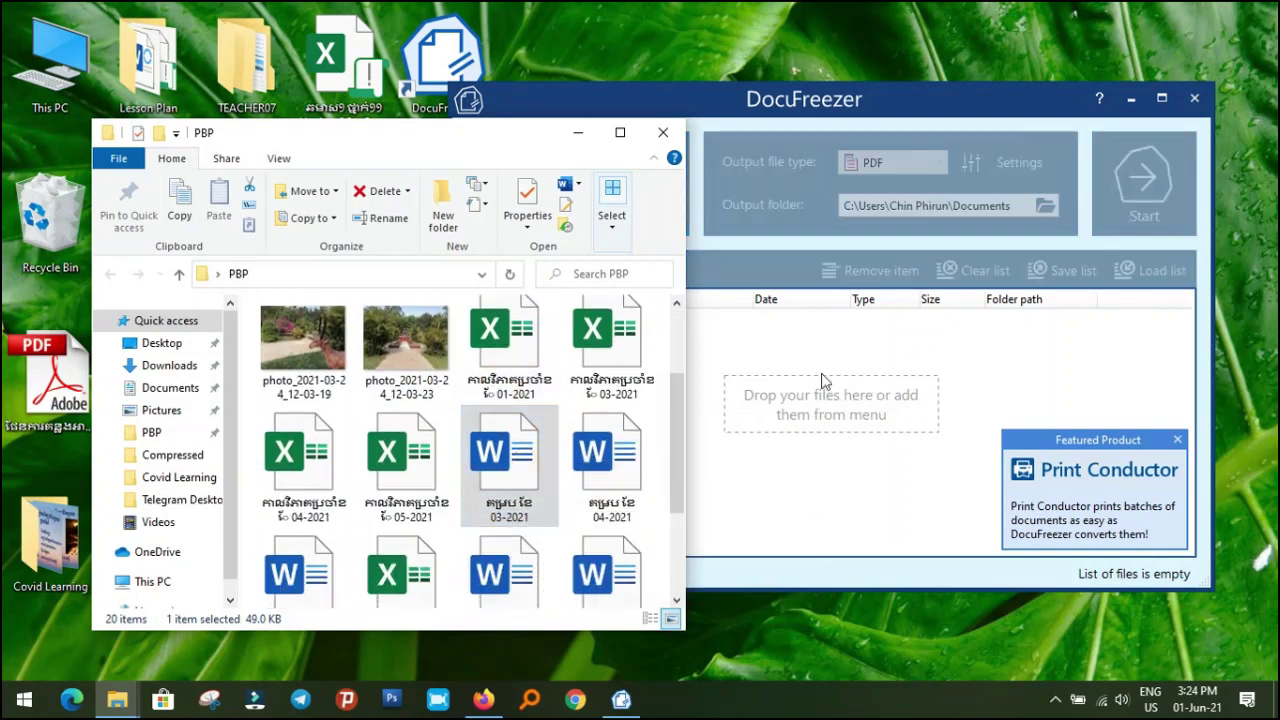
drag(535, 448, 948, 383)
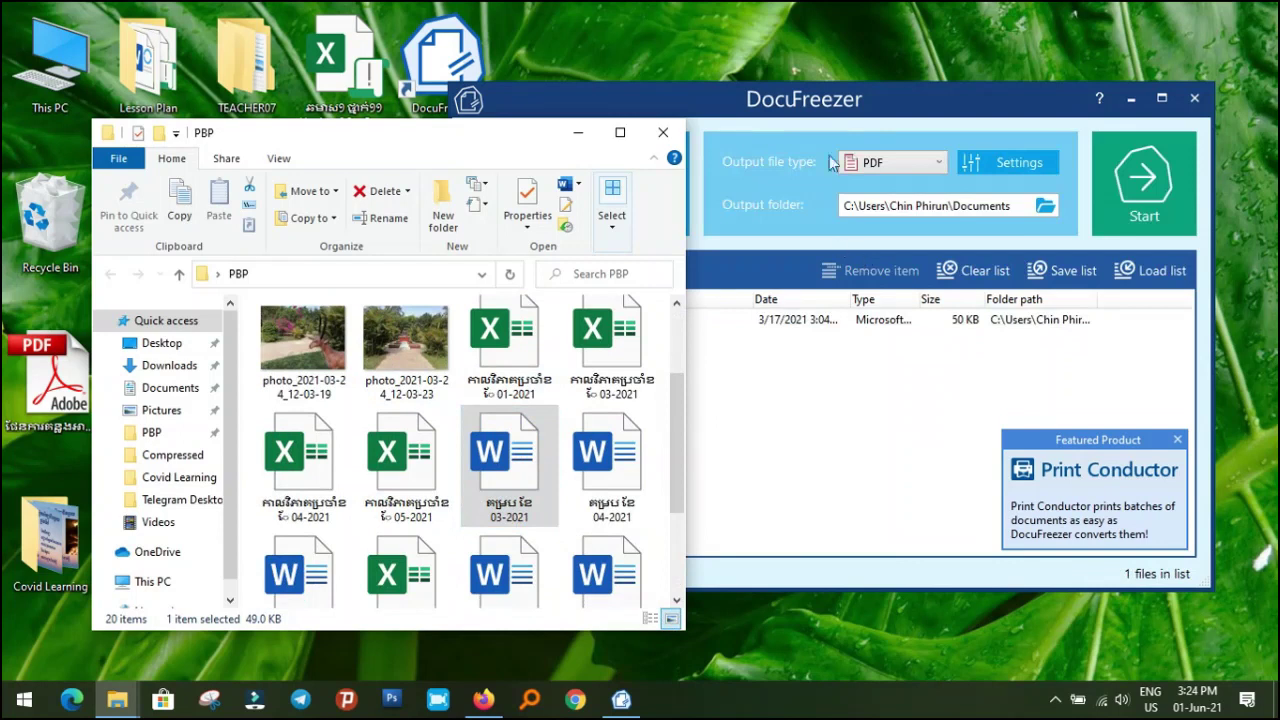
click(873, 115)
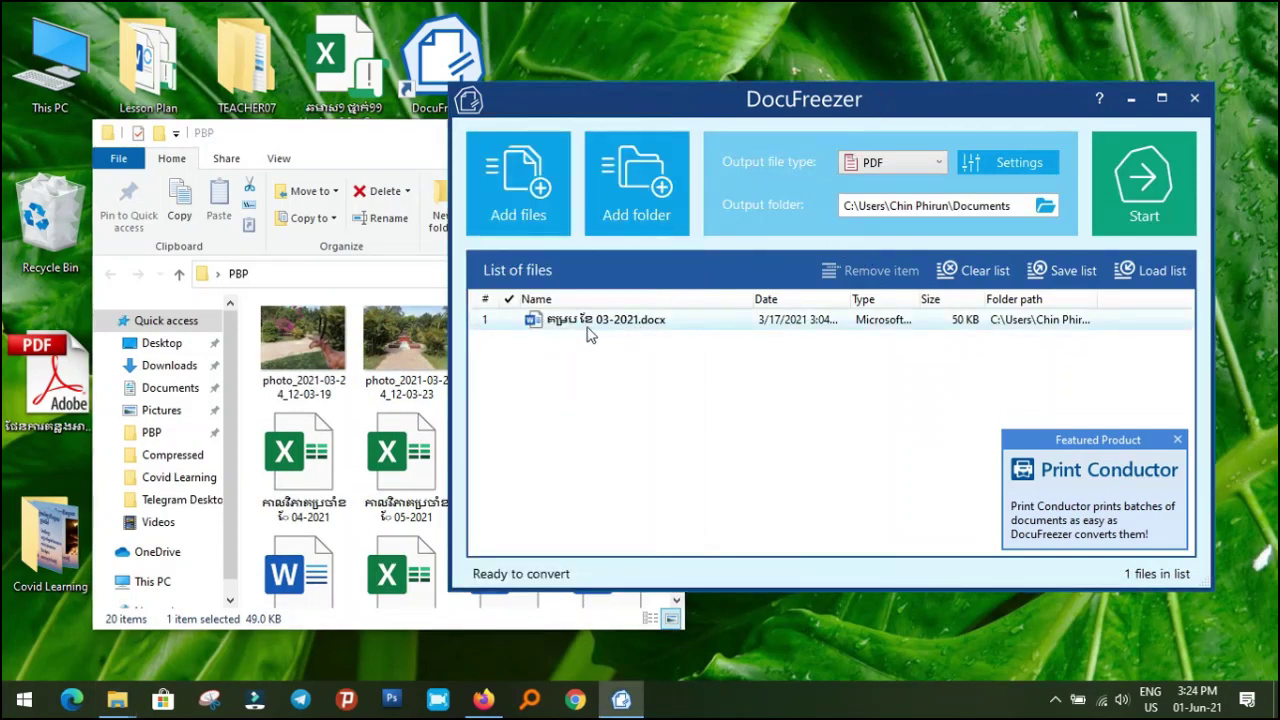
drag(866, 105, 555, 77)
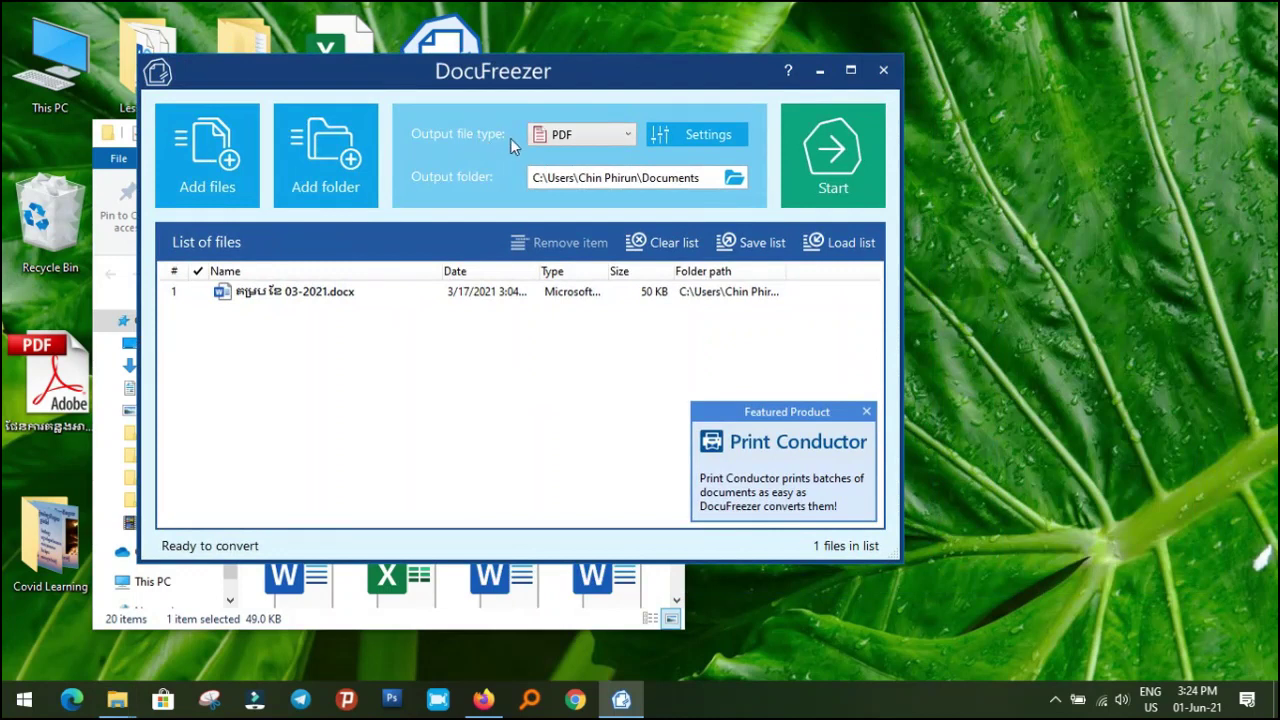
- Set the output file type to JPEG, and rearrange the PBP folder and DocuFreezer windows
click(592, 140)
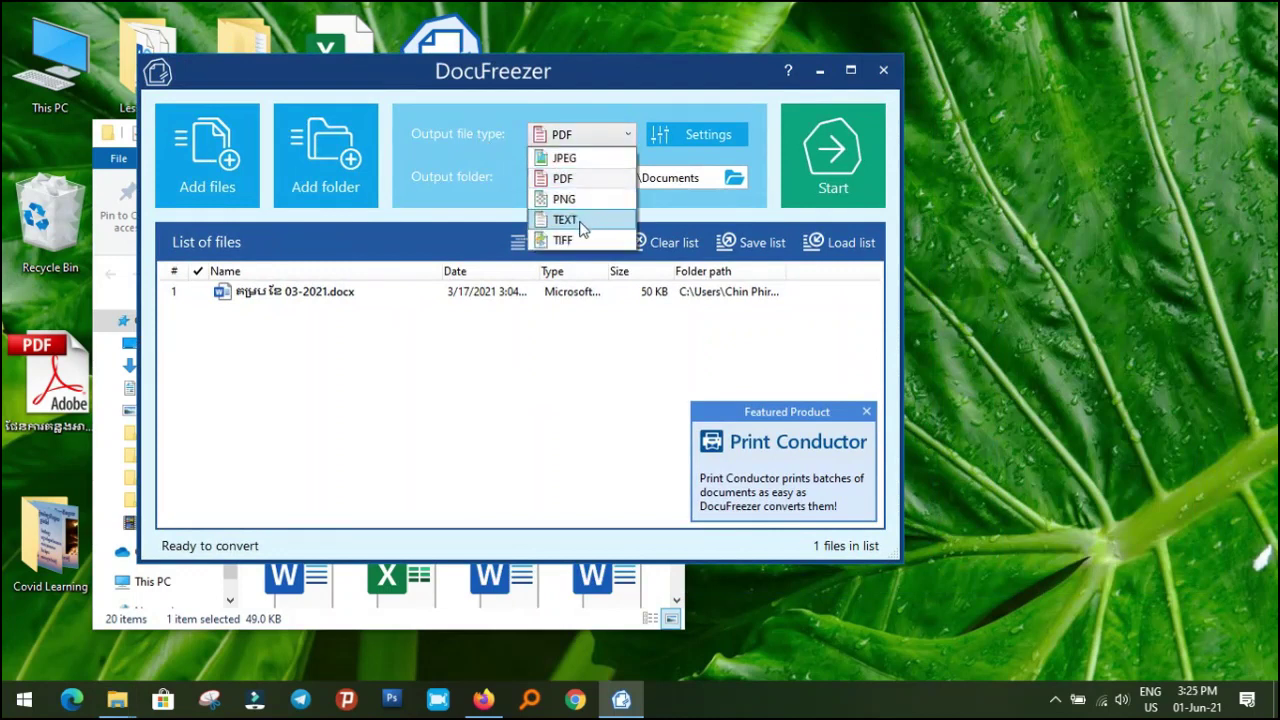
click(587, 160)
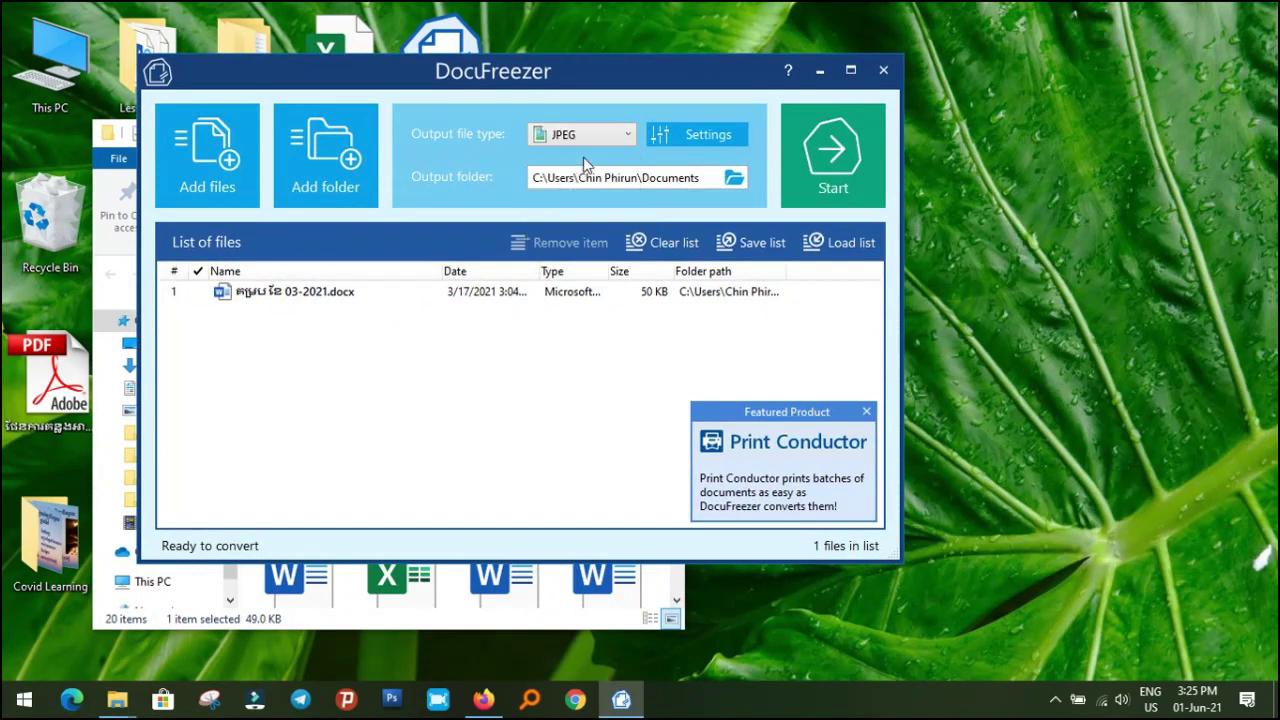
drag(527, 90, 741, 79)
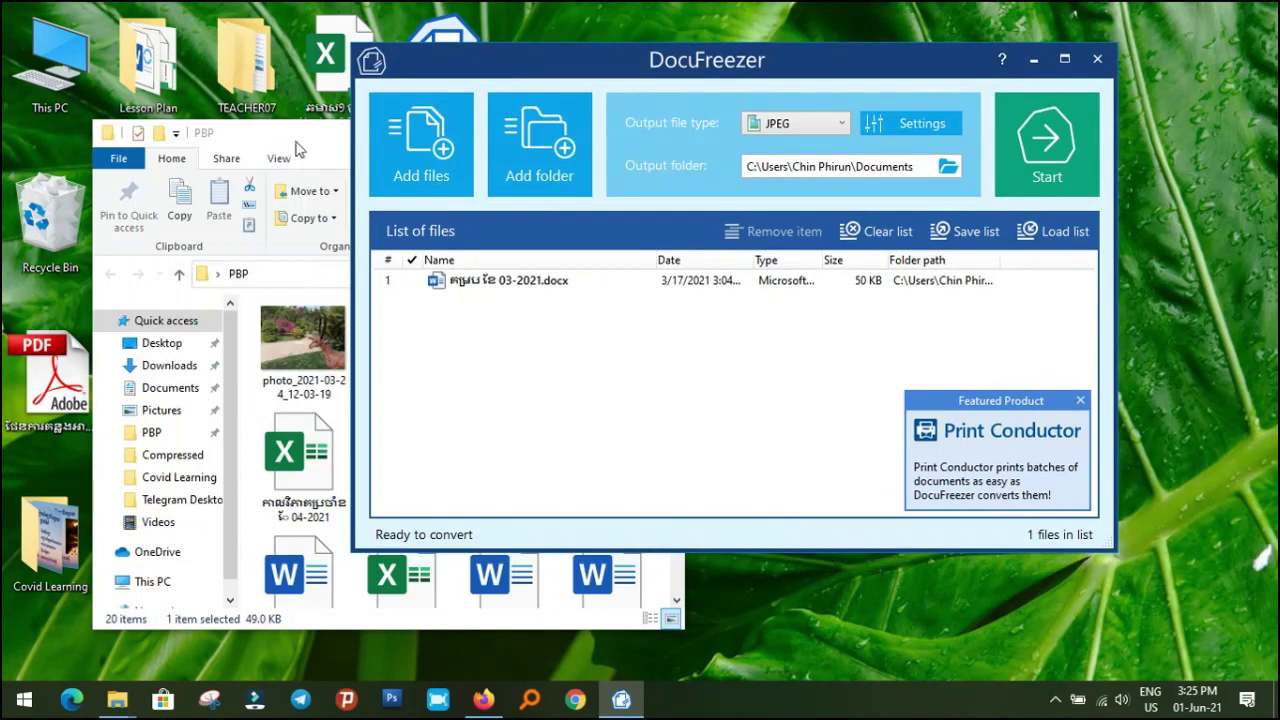
drag(296, 148, 213, 140)
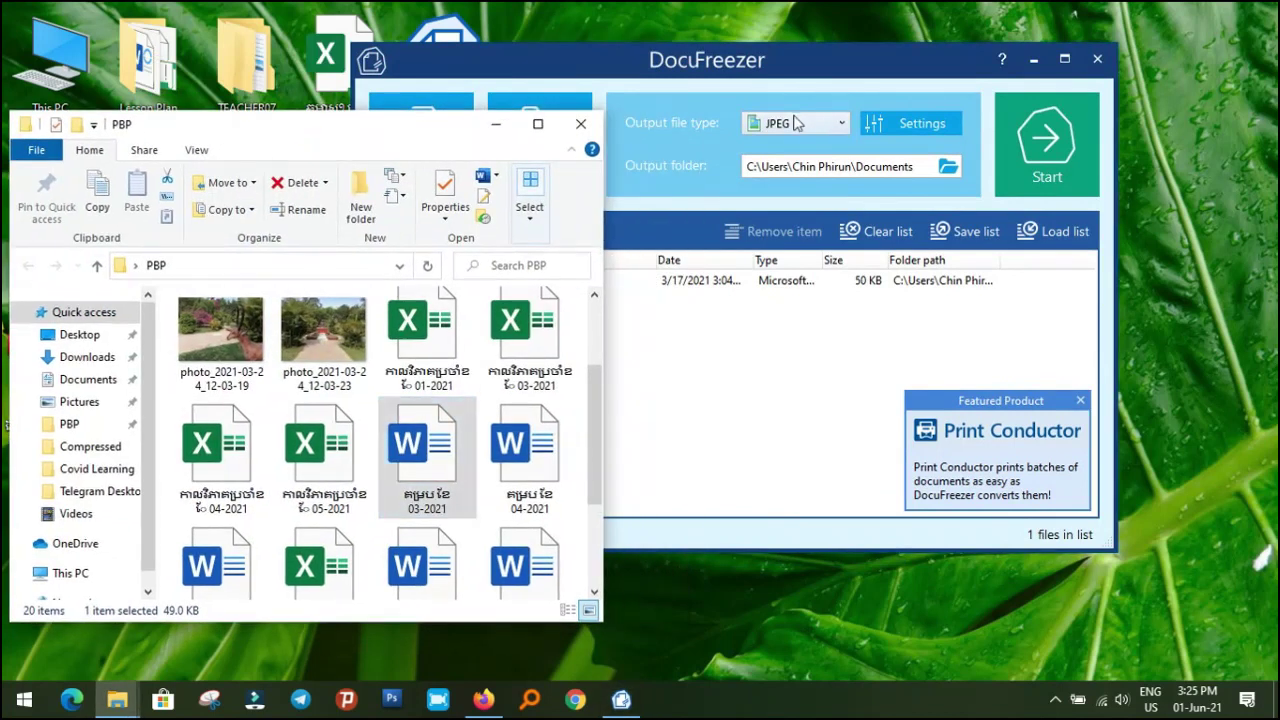
click(852, 70)
drag(852, 70, 783, 51)
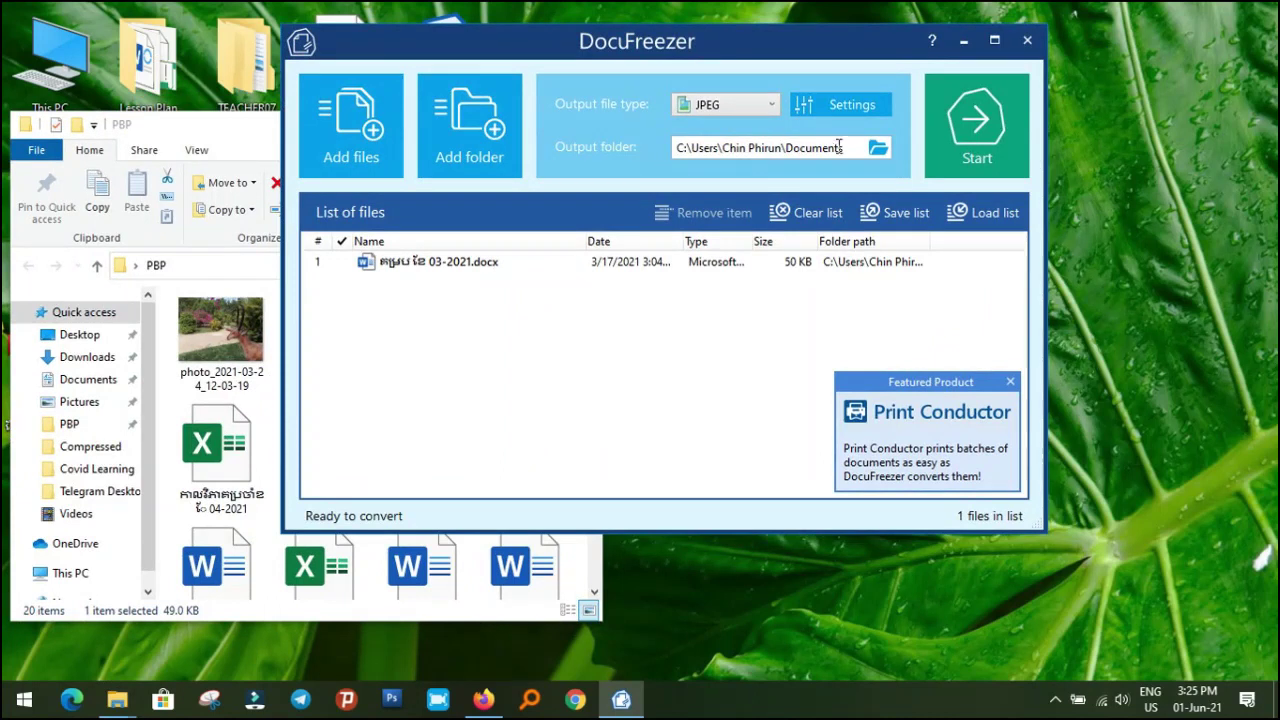
- Set the output folder for converted files to the Desktop
drag(787, 148, 845, 148)
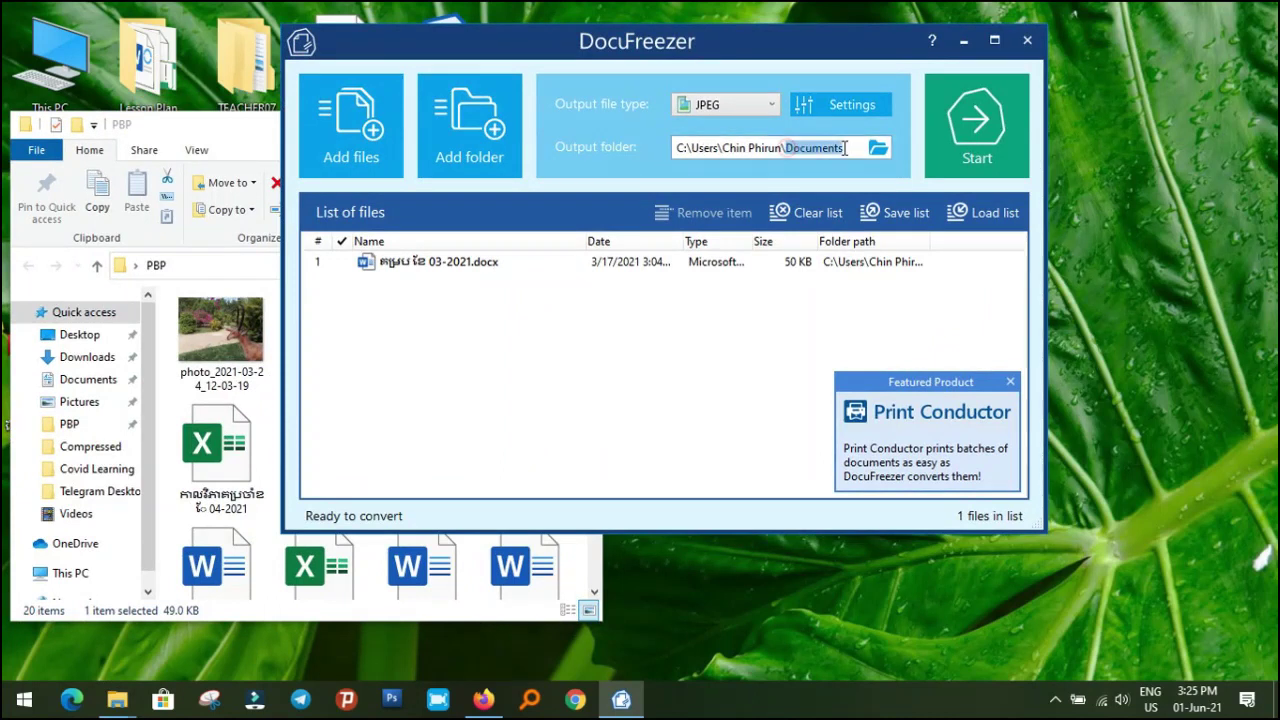
click(878, 148)
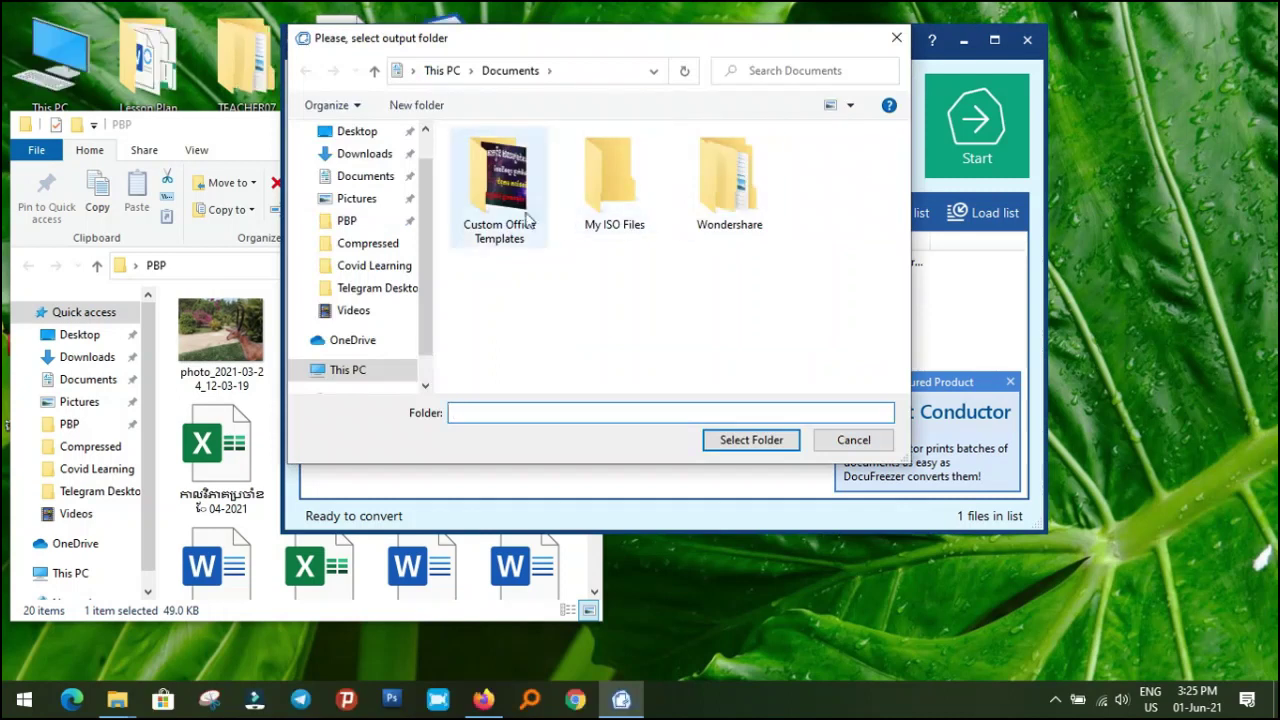
click(356, 132)
click(751, 441)
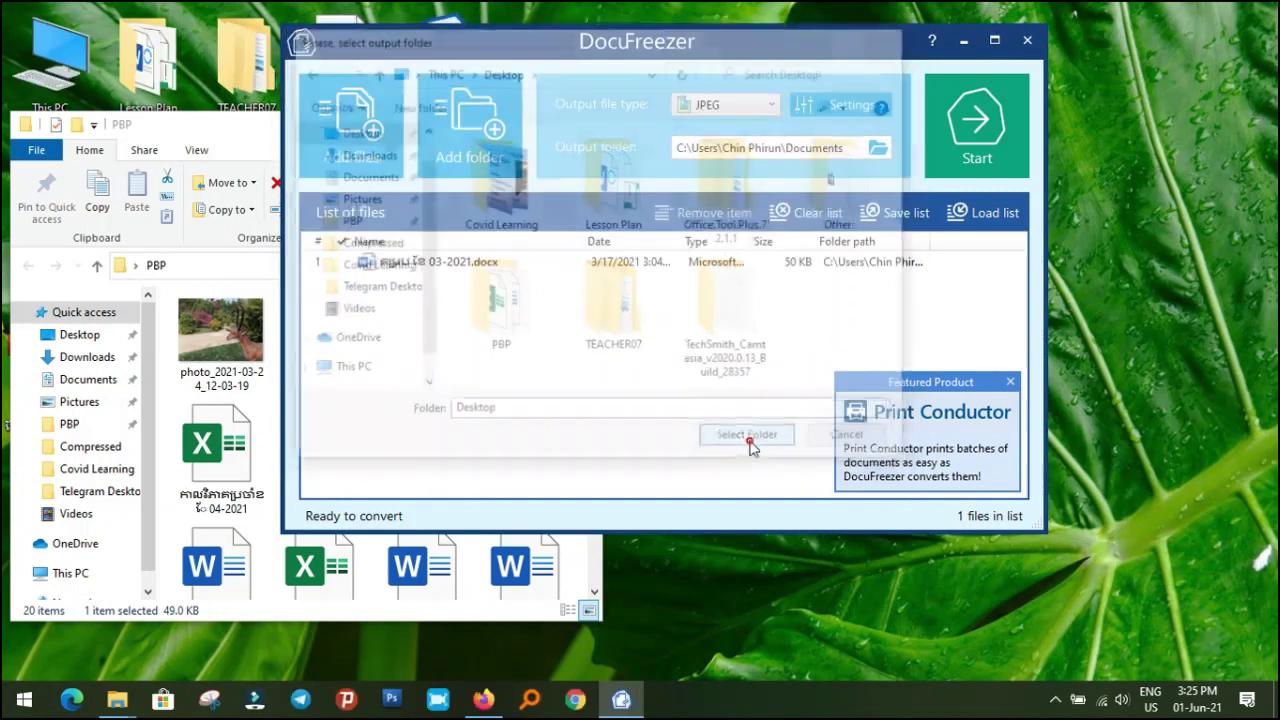
- Close the PBP folder window and reposition the DocuFreezer window over the desktop
drag(535, 60, 885, 100)
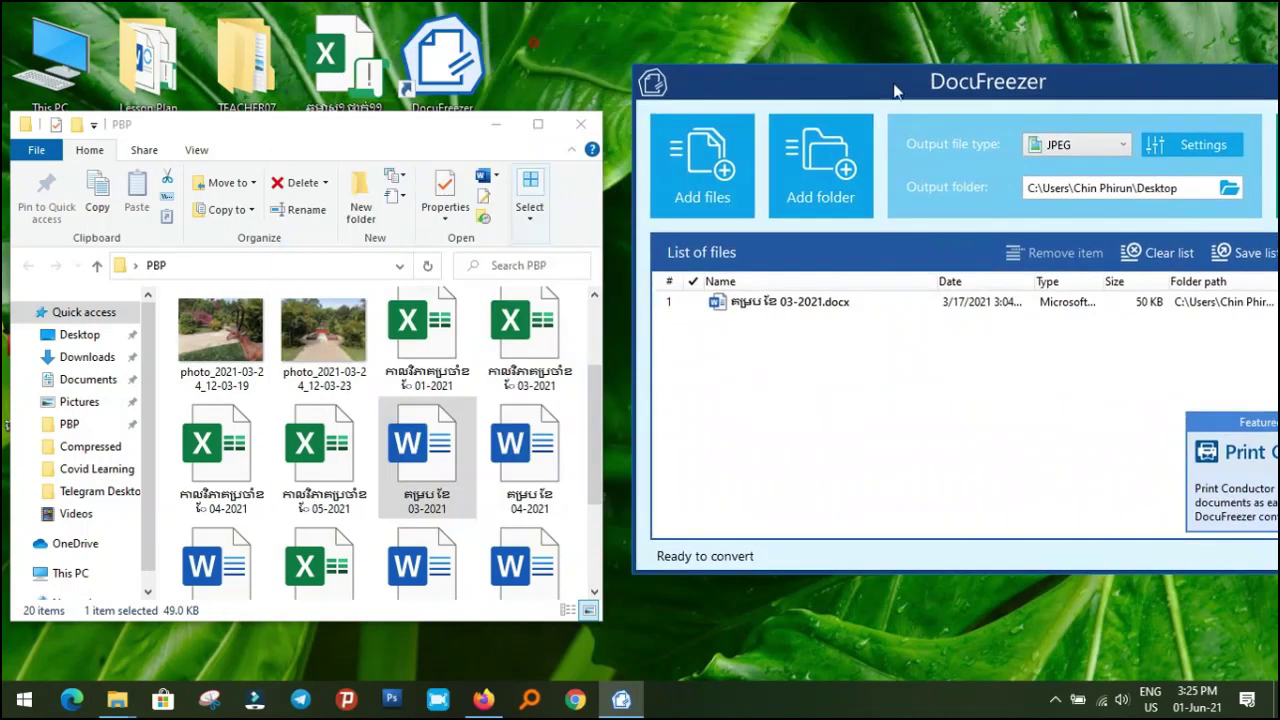
click(588, 124)
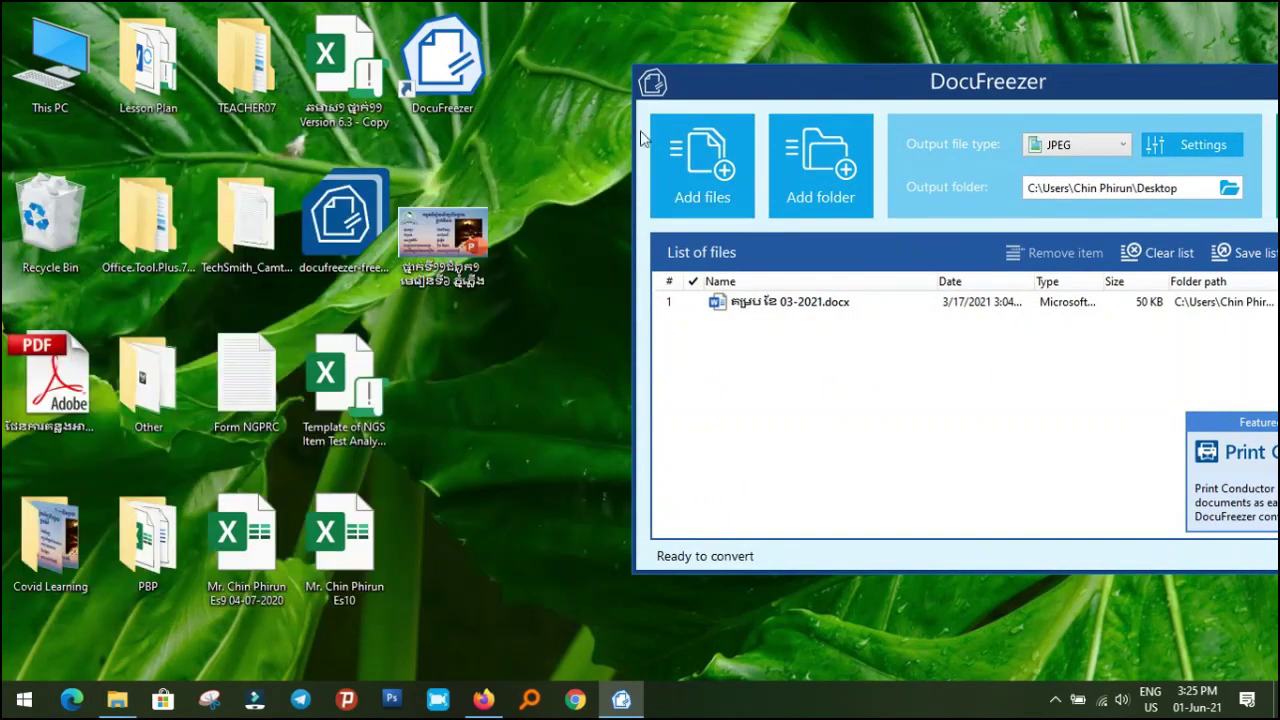
drag(975, 82, 497, 62)
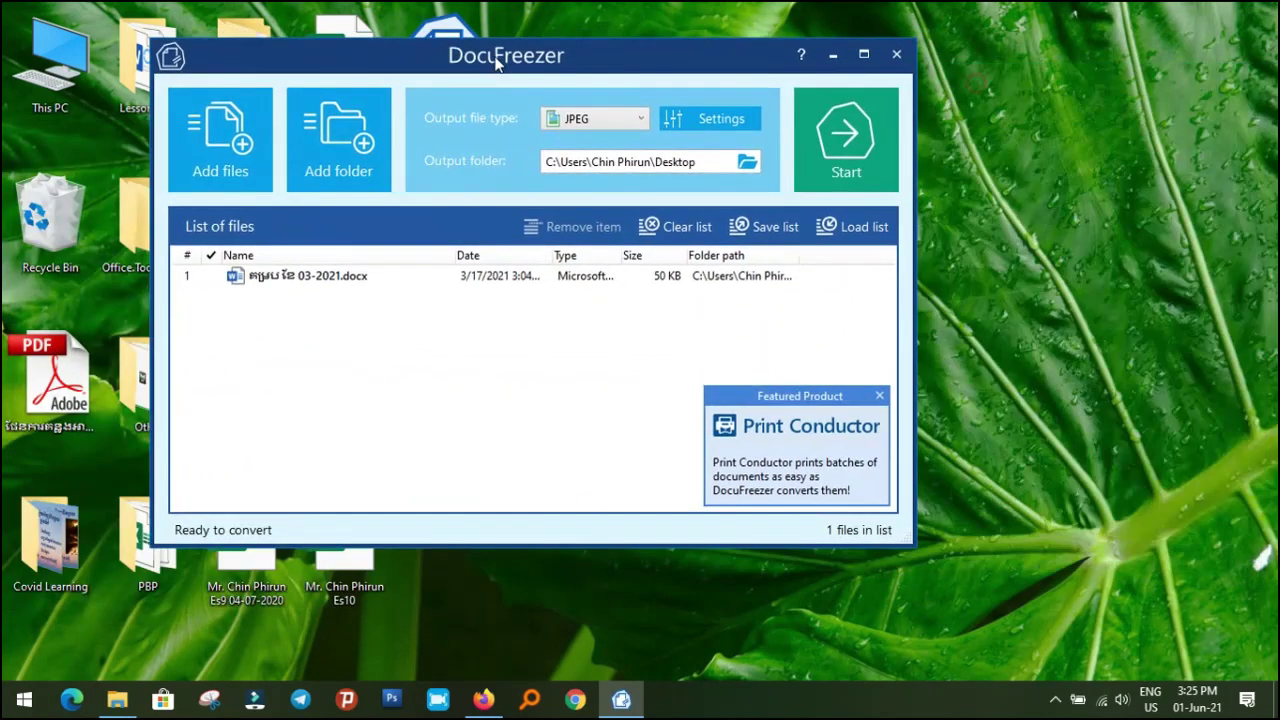
- Convert the listed document with the free version, removing converted items from the list, and close DocuFreezer
click(843, 139)
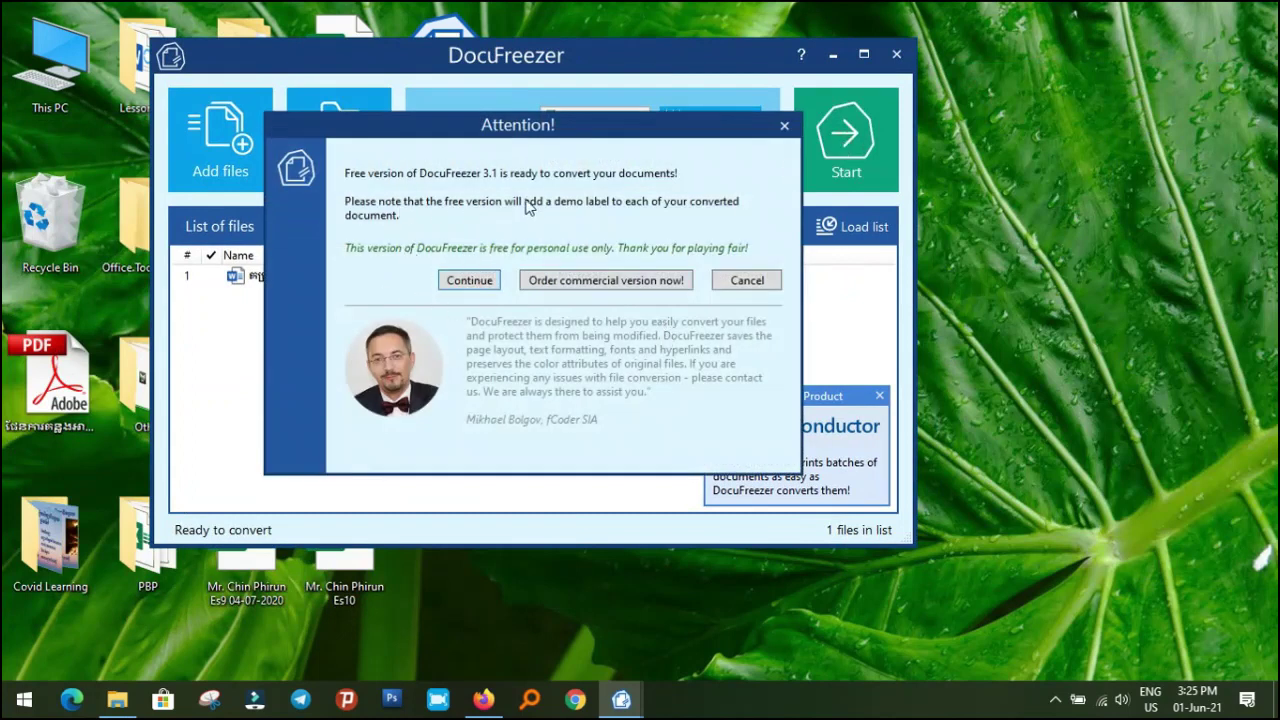
click(483, 282)
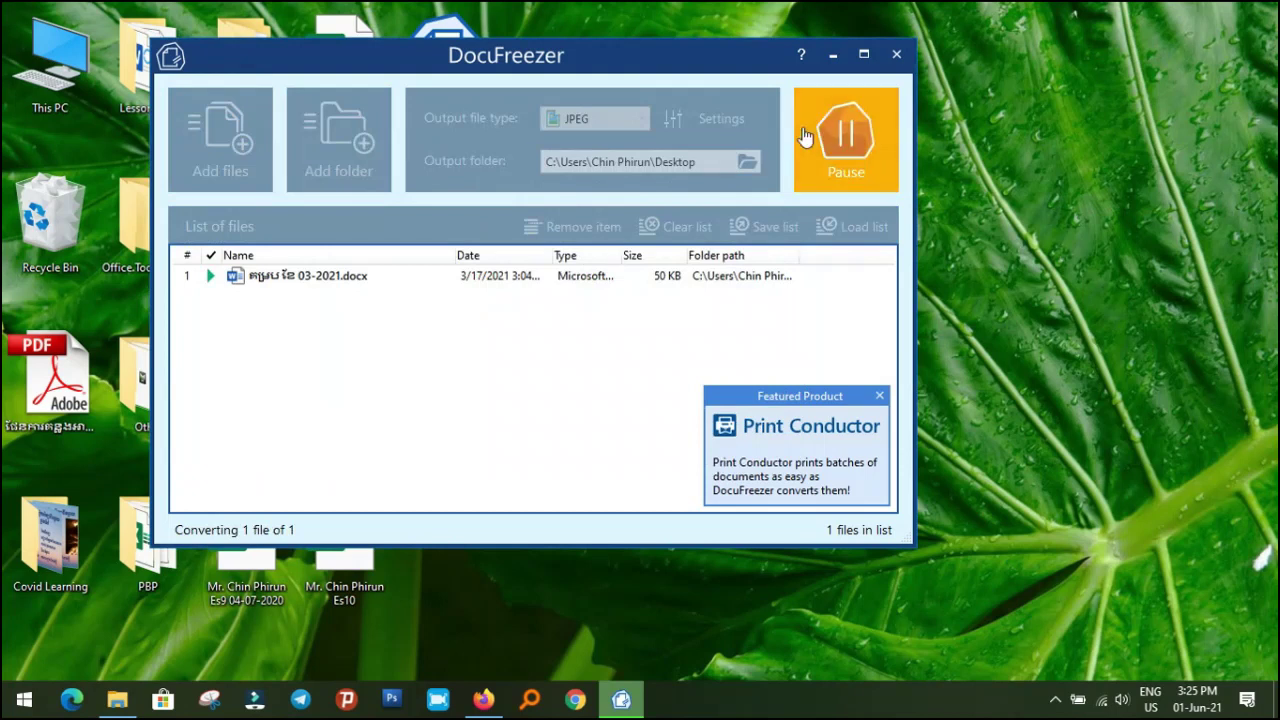
drag(677, 54, 988, 110)
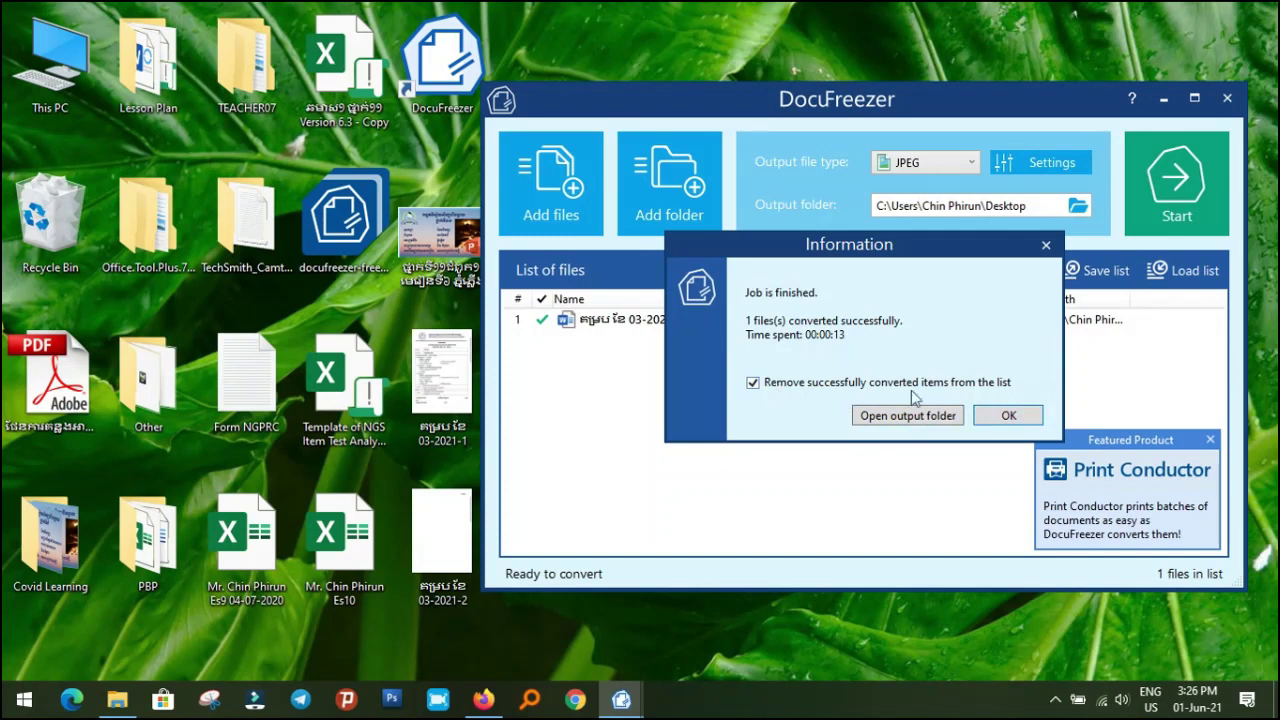
click(1010, 416)
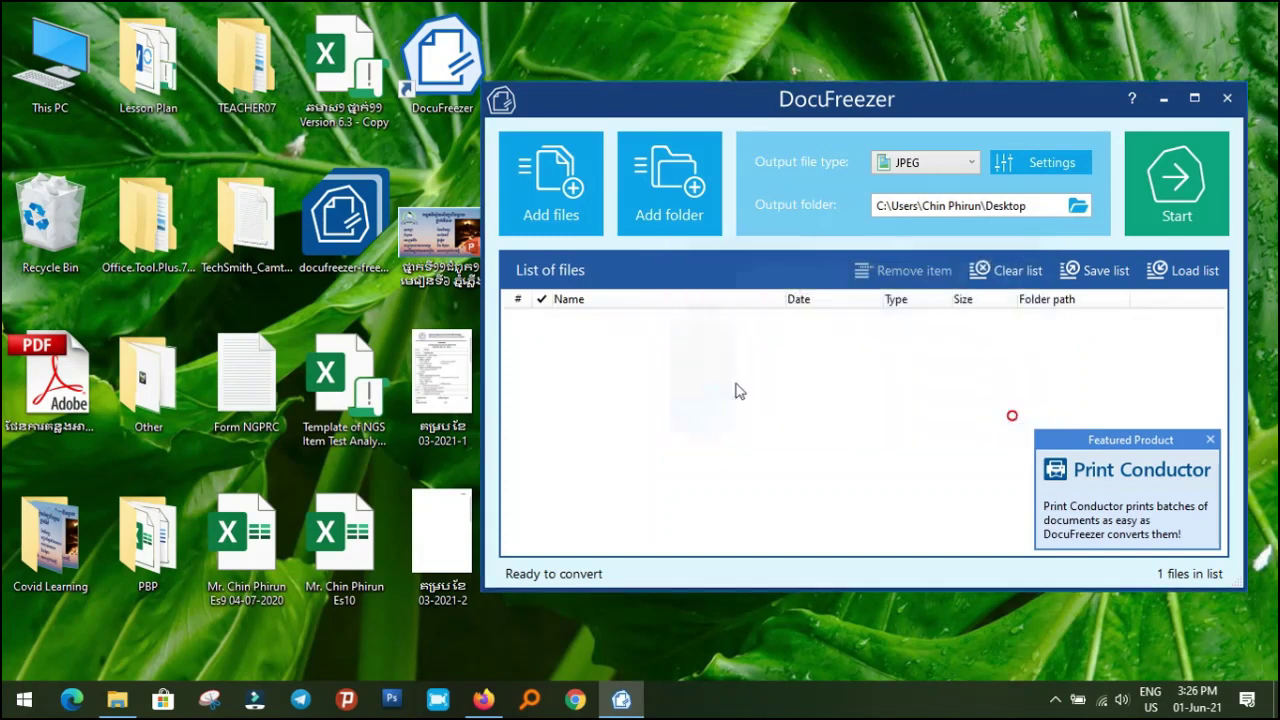
click(1228, 99)
- Open the converted 03-2021-1 image from the desktop in a maximized window, and inspect its header and side label
double_click(433, 376)
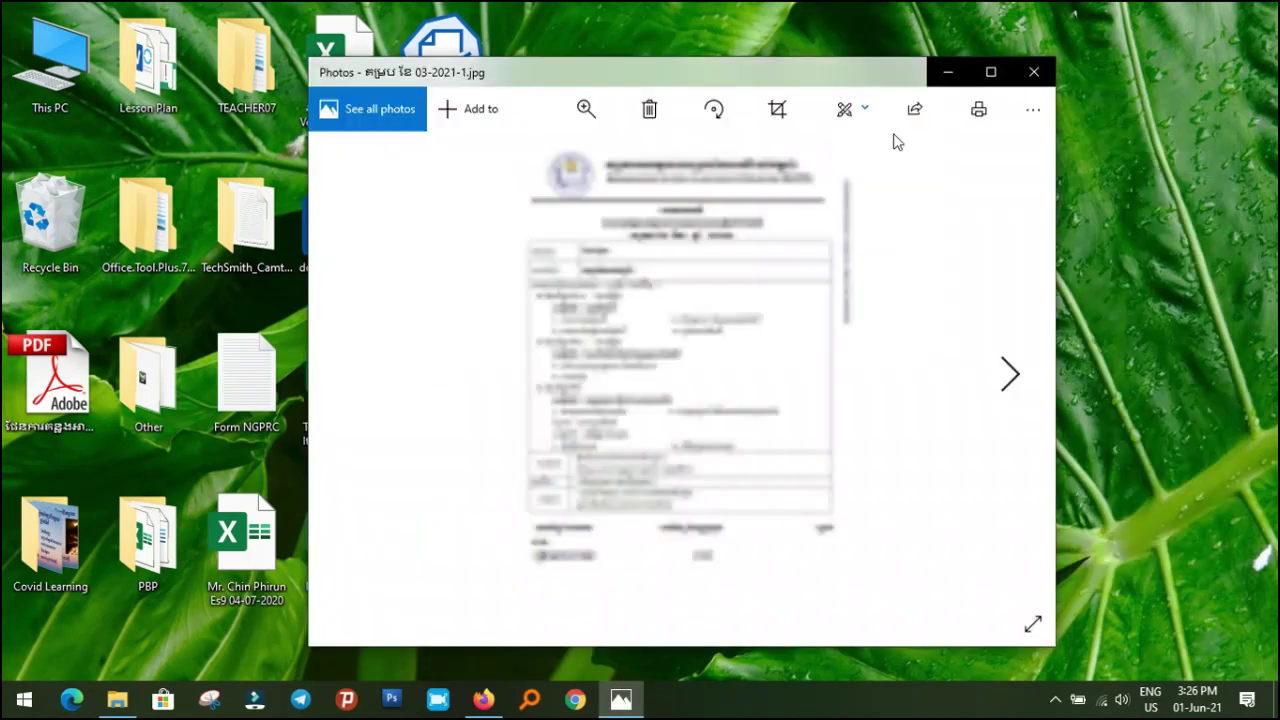
click(988, 72)
double_click(850, 304)
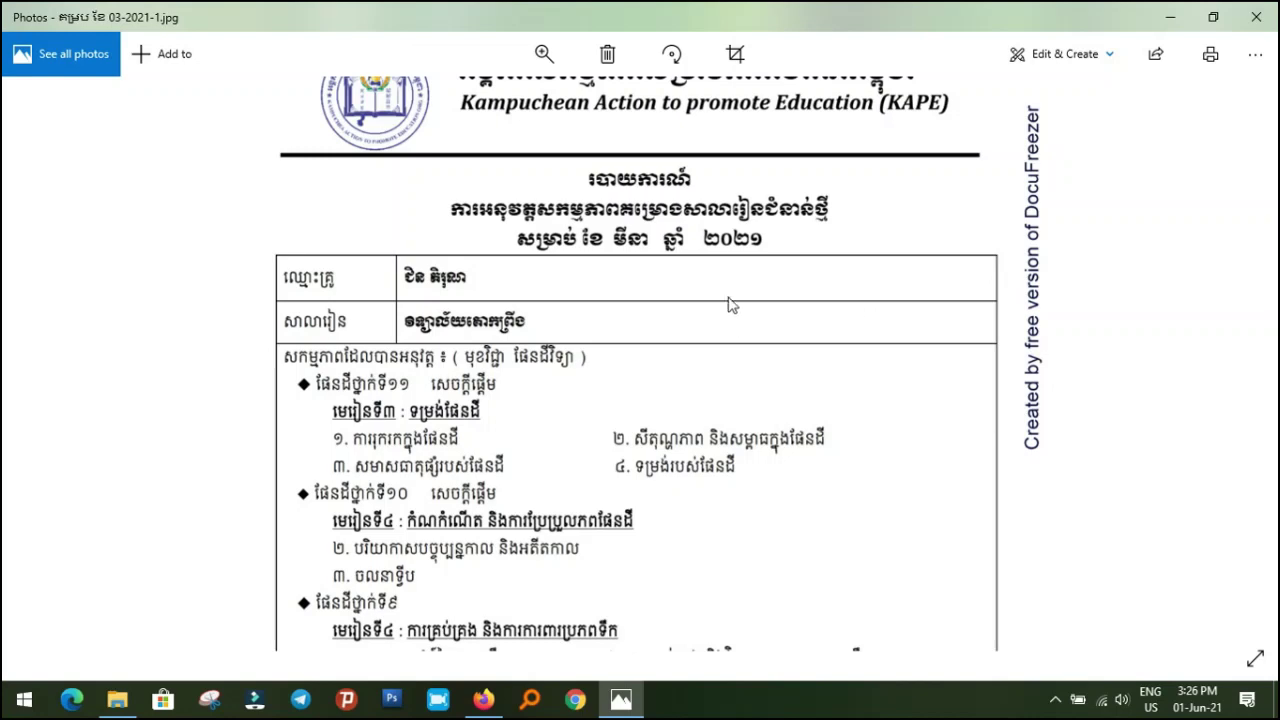
scroll(730, 305, down, 3)
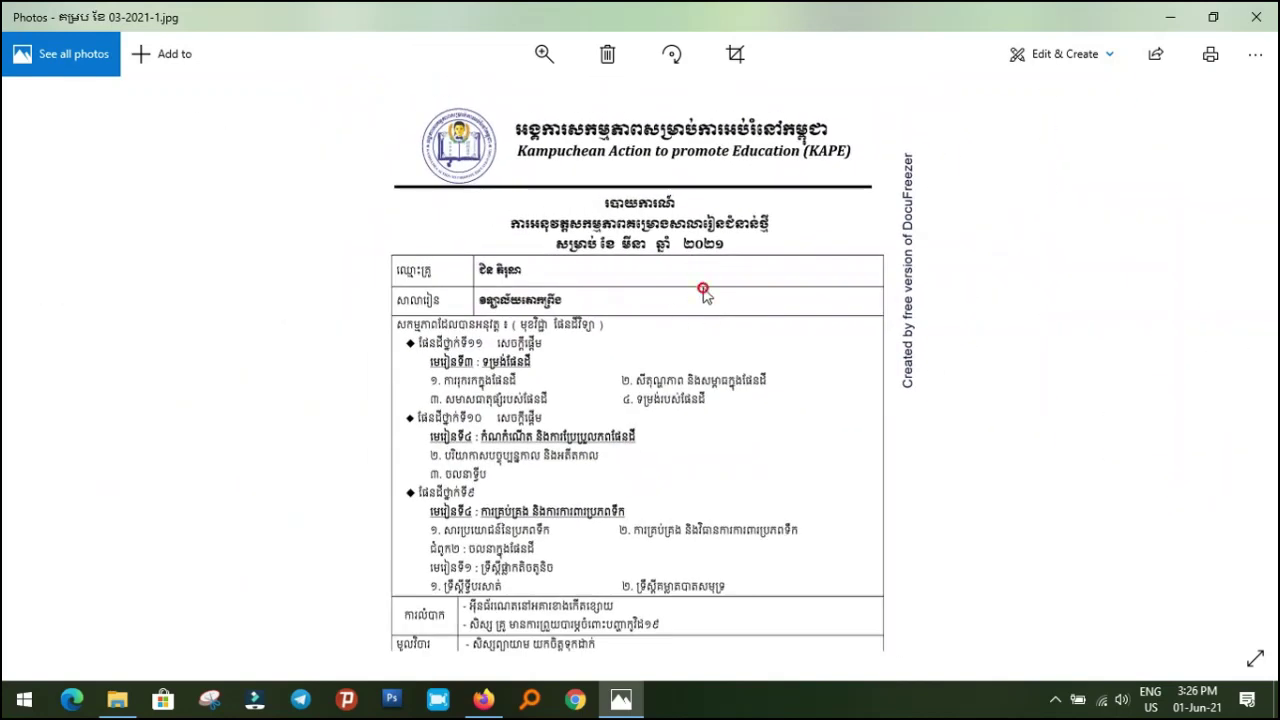
double_click(704, 292)
drag(703, 403, 723, 401)
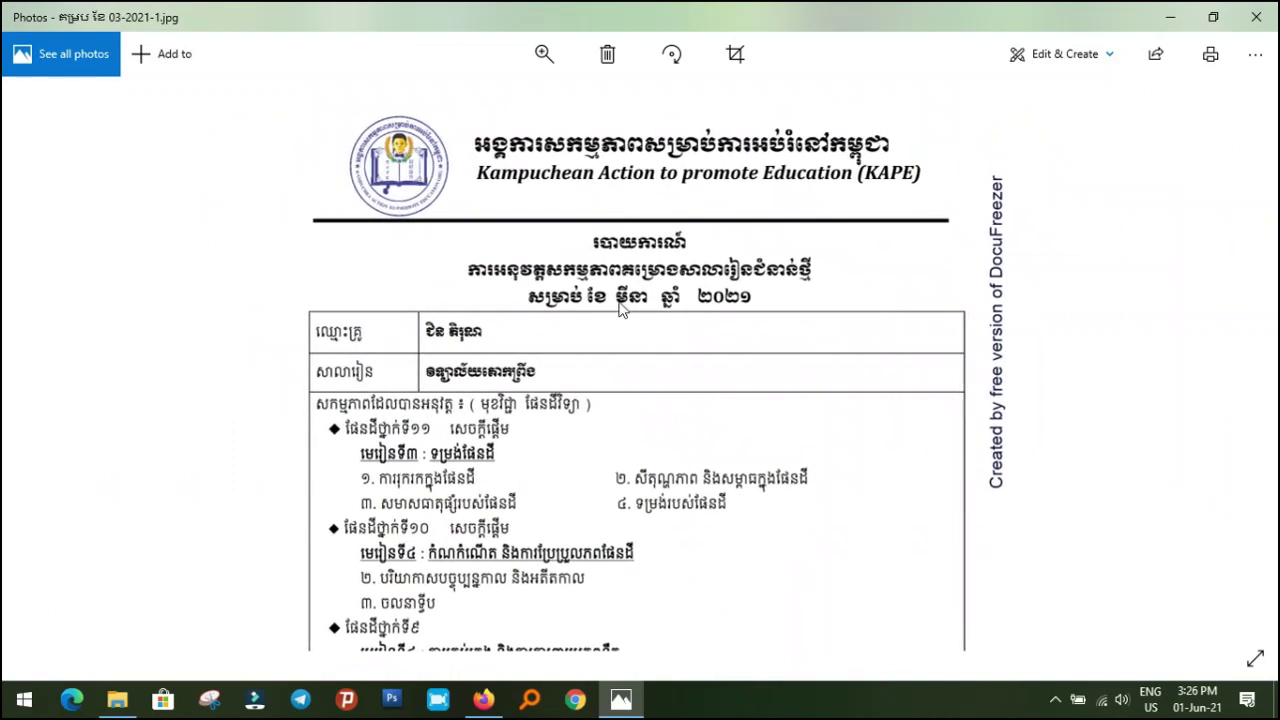
- Examine the converted page's text quality up close down to the signature lines, and close the image
scroll(618, 310, up, 5)
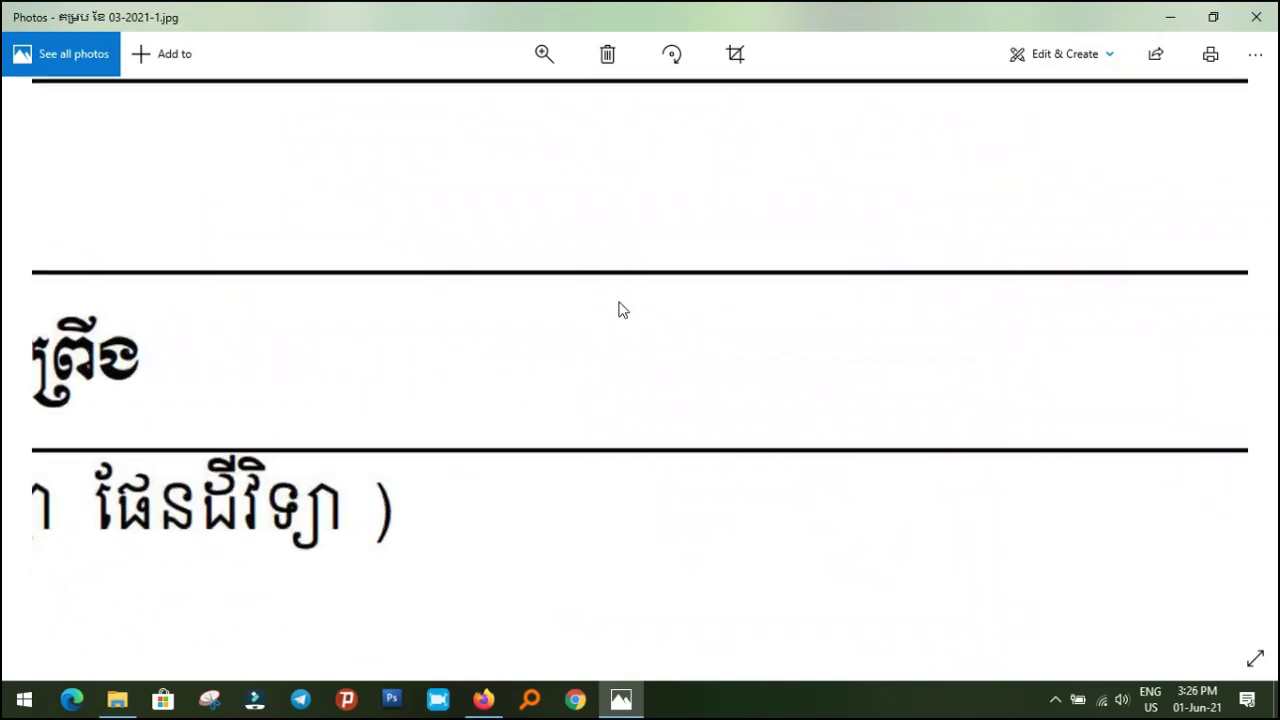
drag(330, 357, 843, 374)
mouse_move(650, 426)
mouse_down()
mouse_move(672, 431)
mouse_move(610, 235)
mouse_up()
scroll(672, 431, down, 4)
drag(628, 580, 630, 250)
drag(549, 554, 596, 149)
drag(428, 169, 165, 349)
drag(755, 137, 686, 277)
drag(482, 580, 796, 35)
mouse_move(695, 310)
mouse_down()
mouse_move(689, 180)
mouse_move(735, 90)
mouse_up()
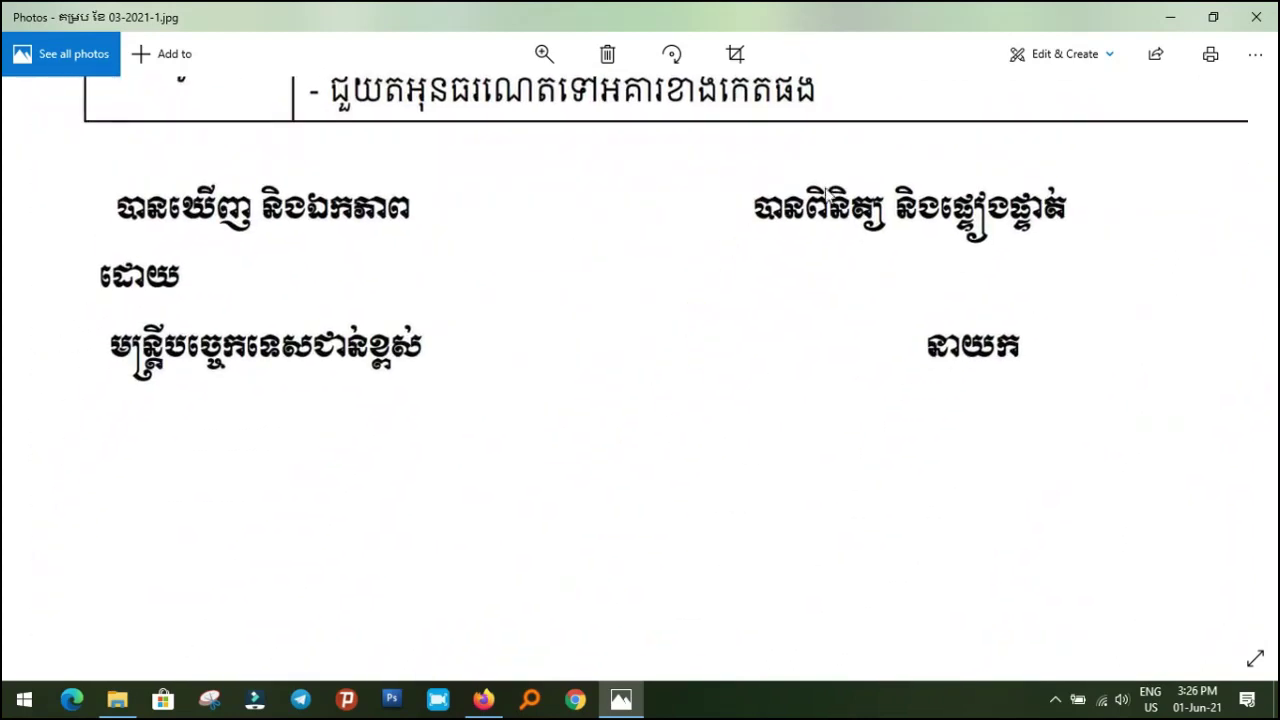
click(1264, 26)
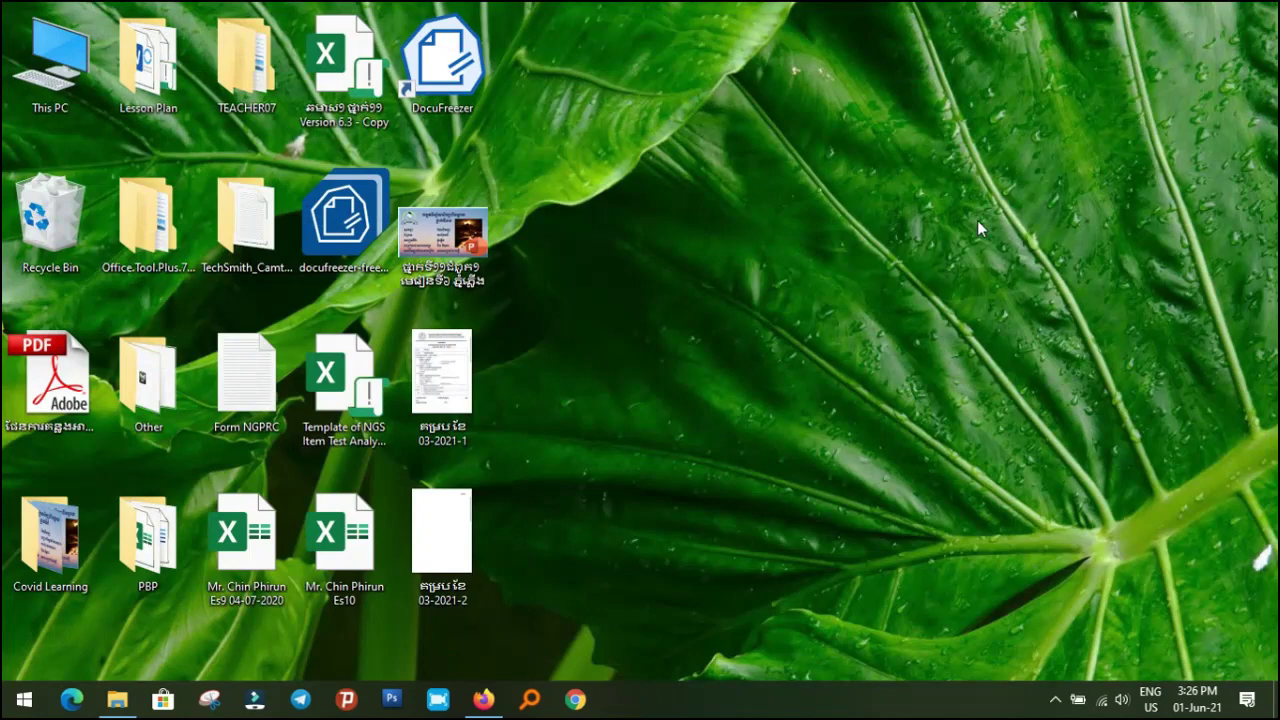
- Reopen the 03-2021-1 image to check the whole page, and close it
click(450, 378)
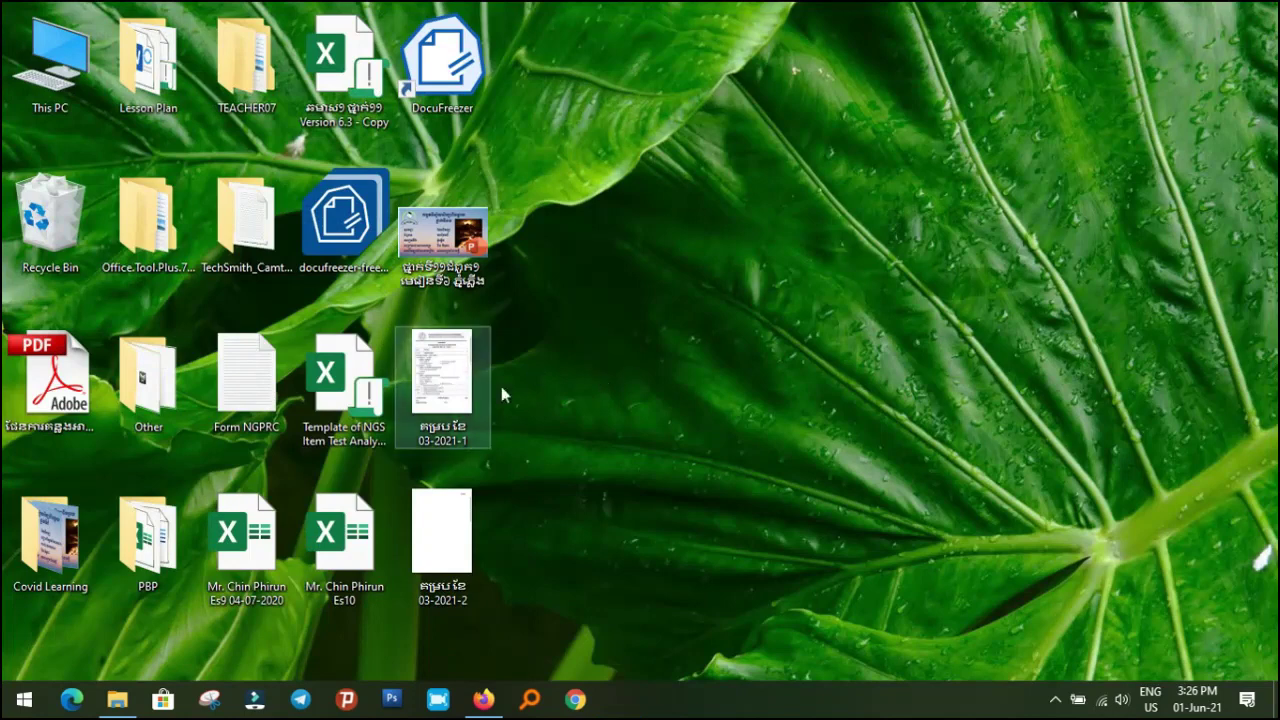
double_click(438, 383)
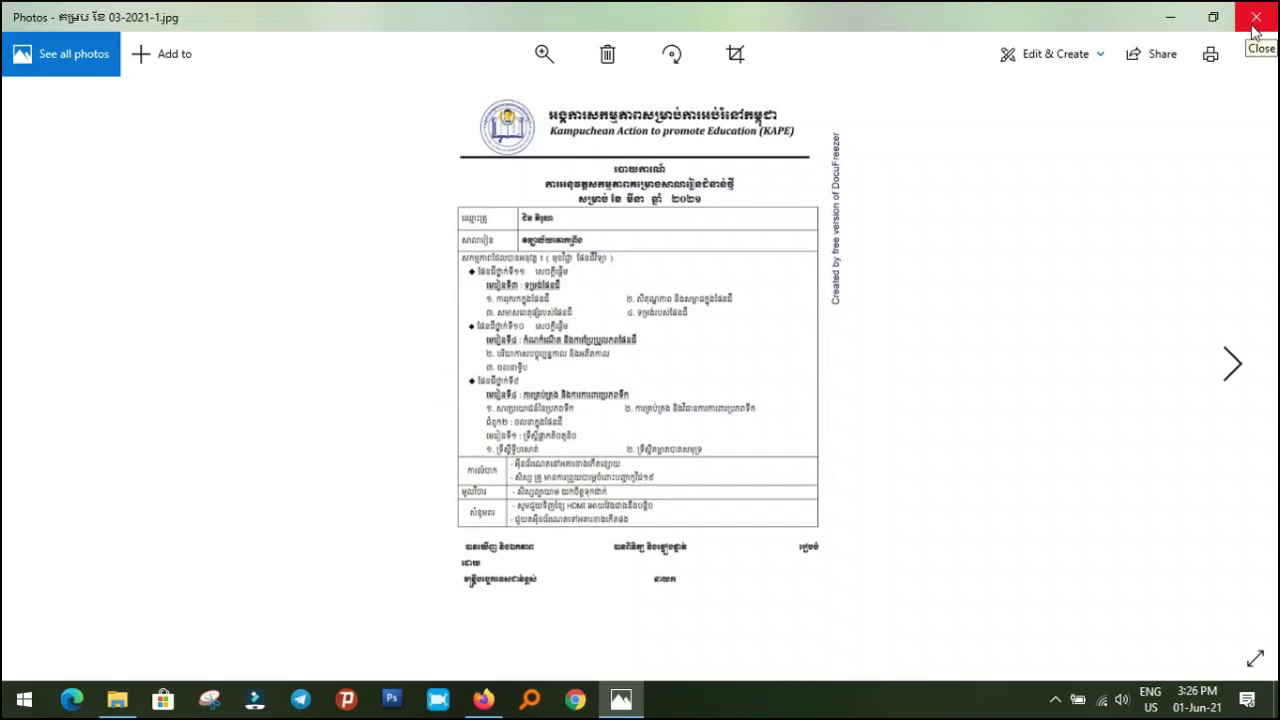
click(1256, 18)
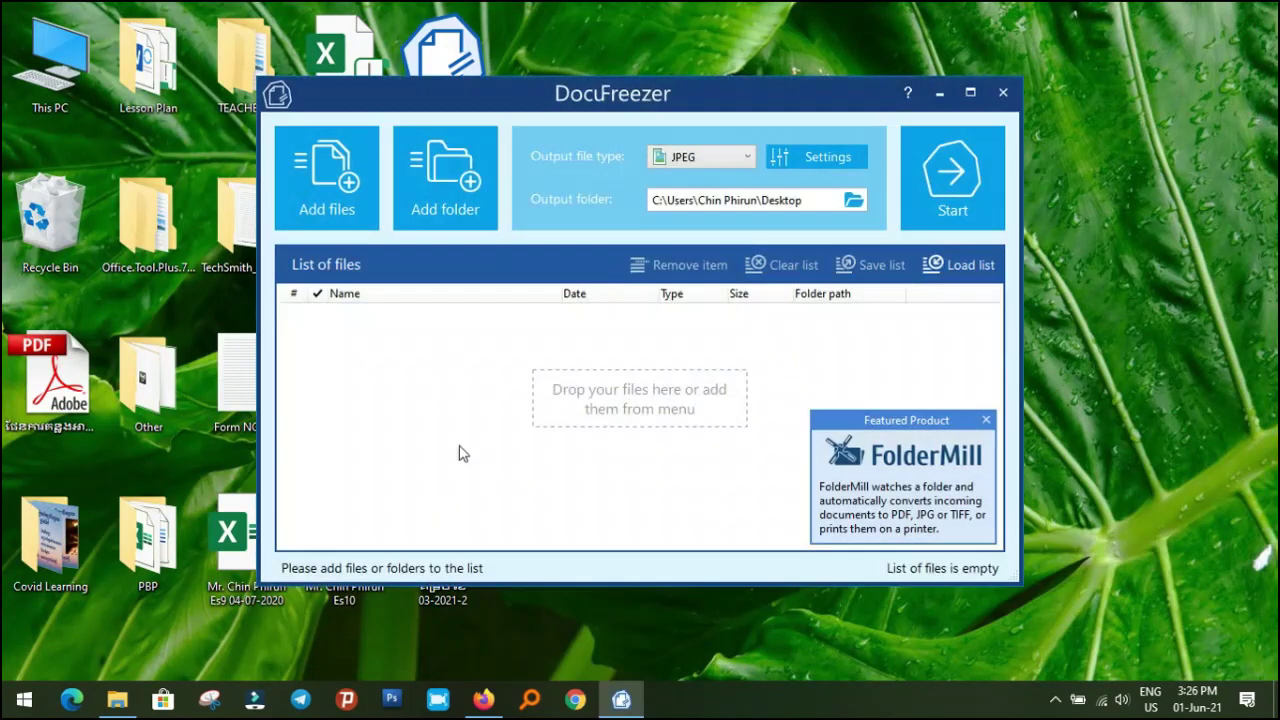
- Move the DocuFreezer window clear of the converted images on the desktop
drag(517, 70, 733, 92)
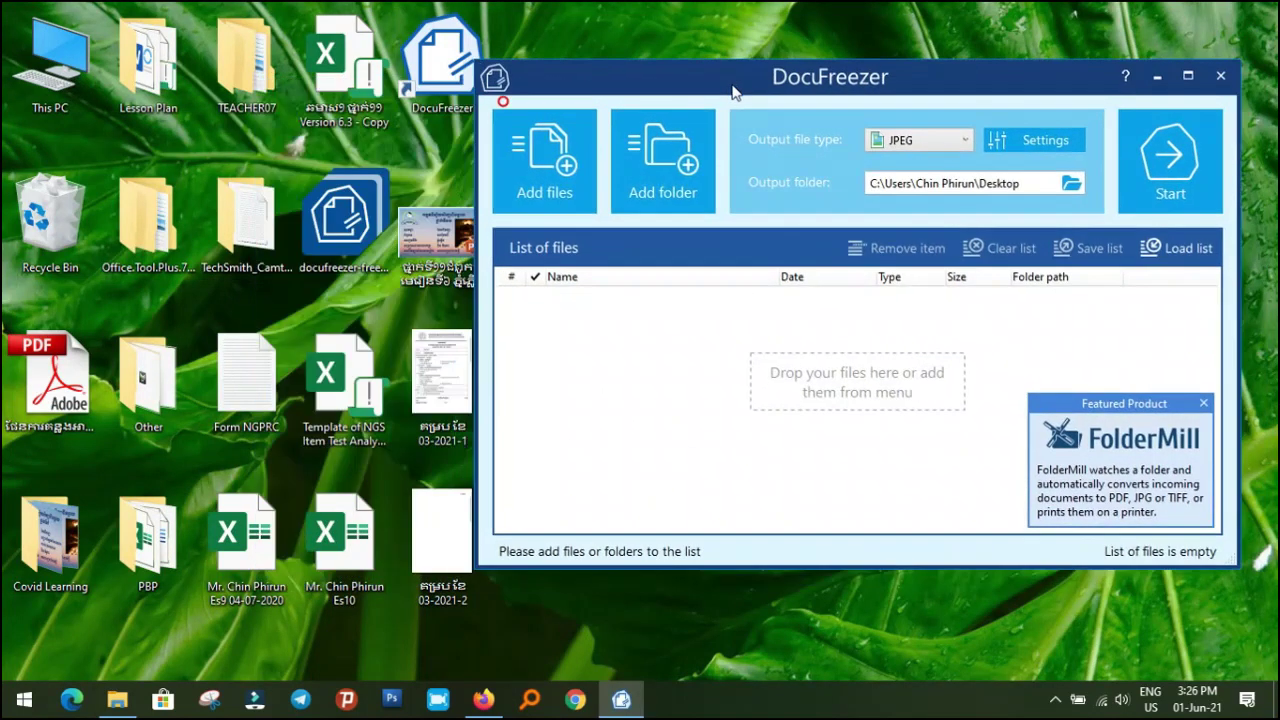
- Add the 01-2021 Excel workbook from the PBP folder to the conversion list, and close the folder
double_click(148, 540)
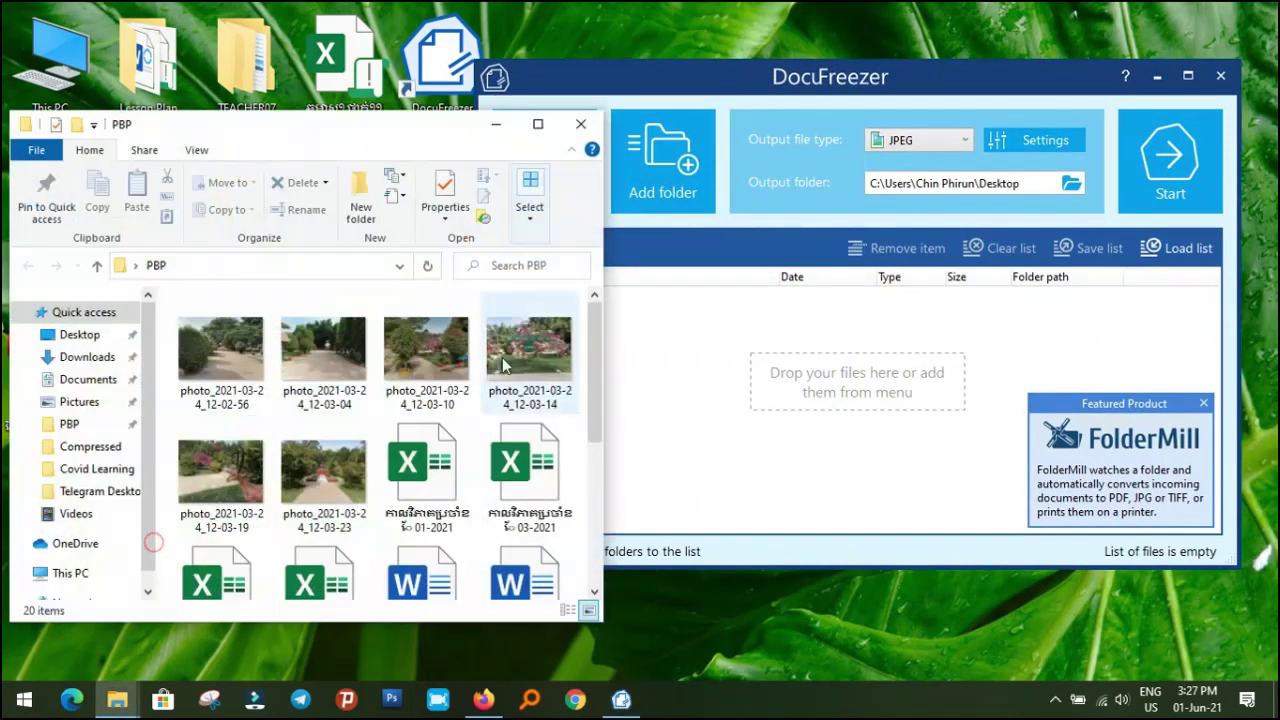
scroll(437, 400, down, 1)
click(437, 388)
drag(437, 388, 728, 396)
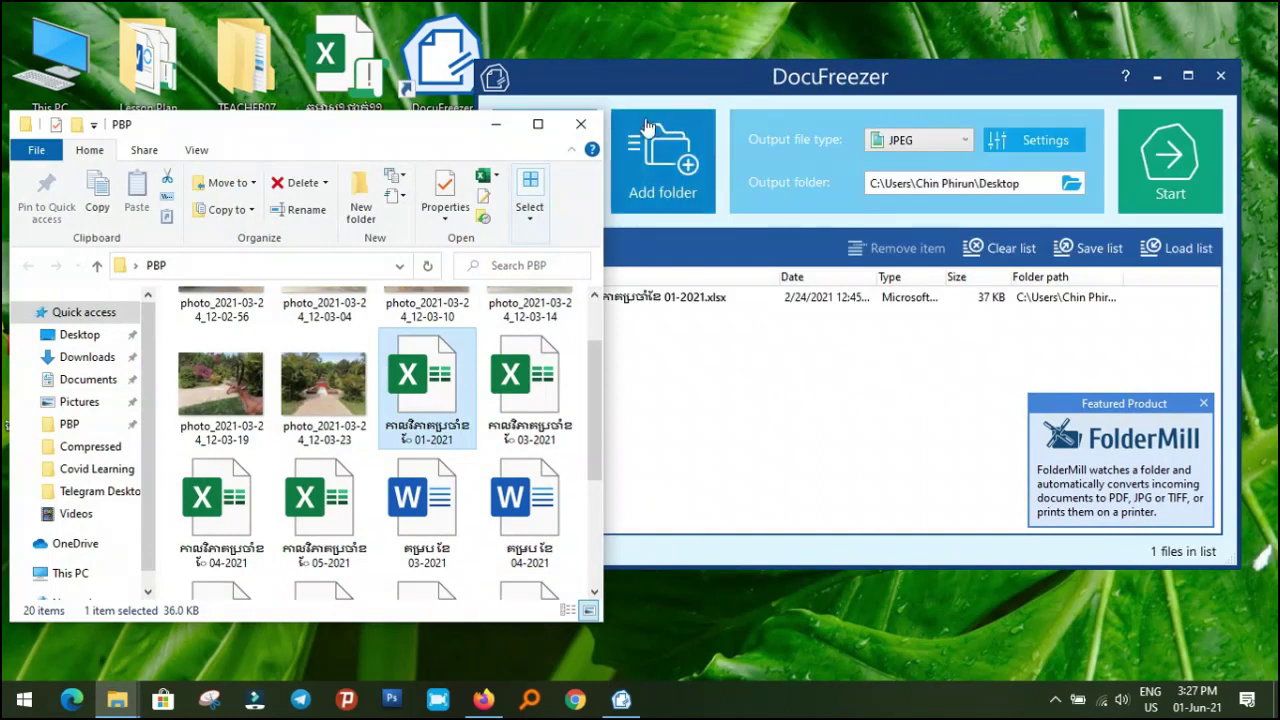
click(581, 124)
- Convert the listed 01-2021 workbook to JPEG on the desktop with the free version, and close the converter once finished
click(1178, 185)
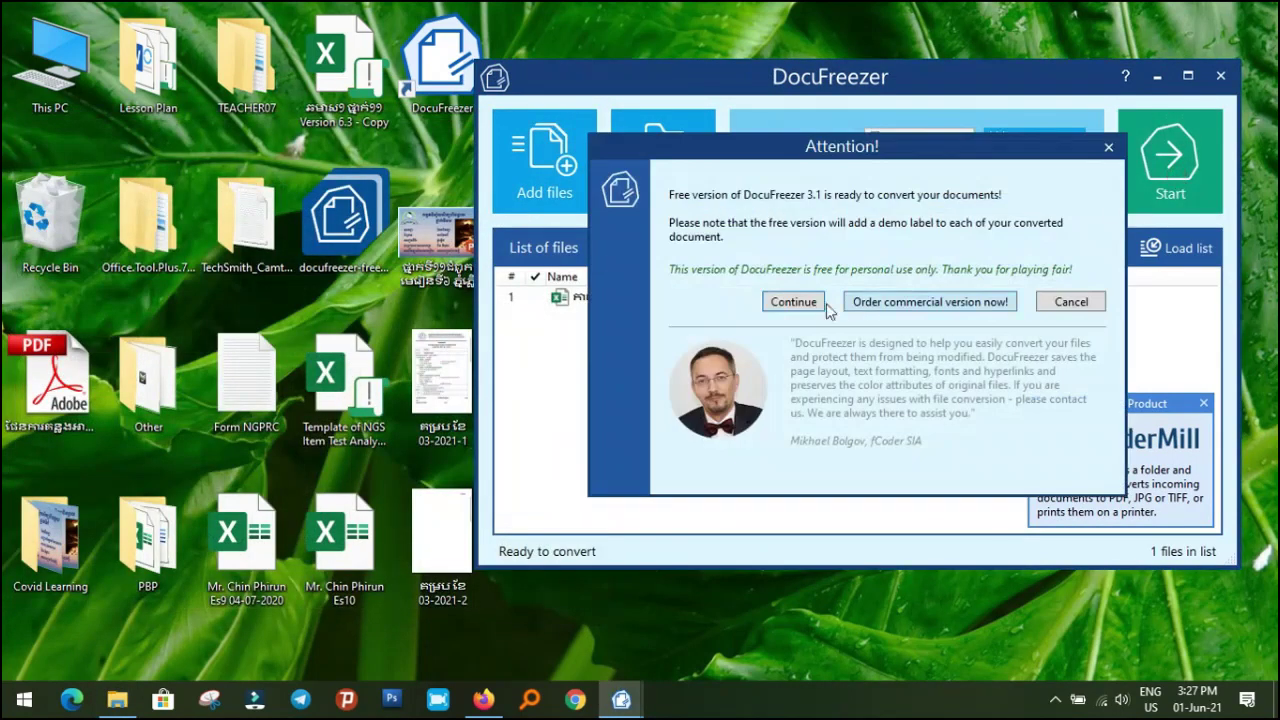
click(792, 302)
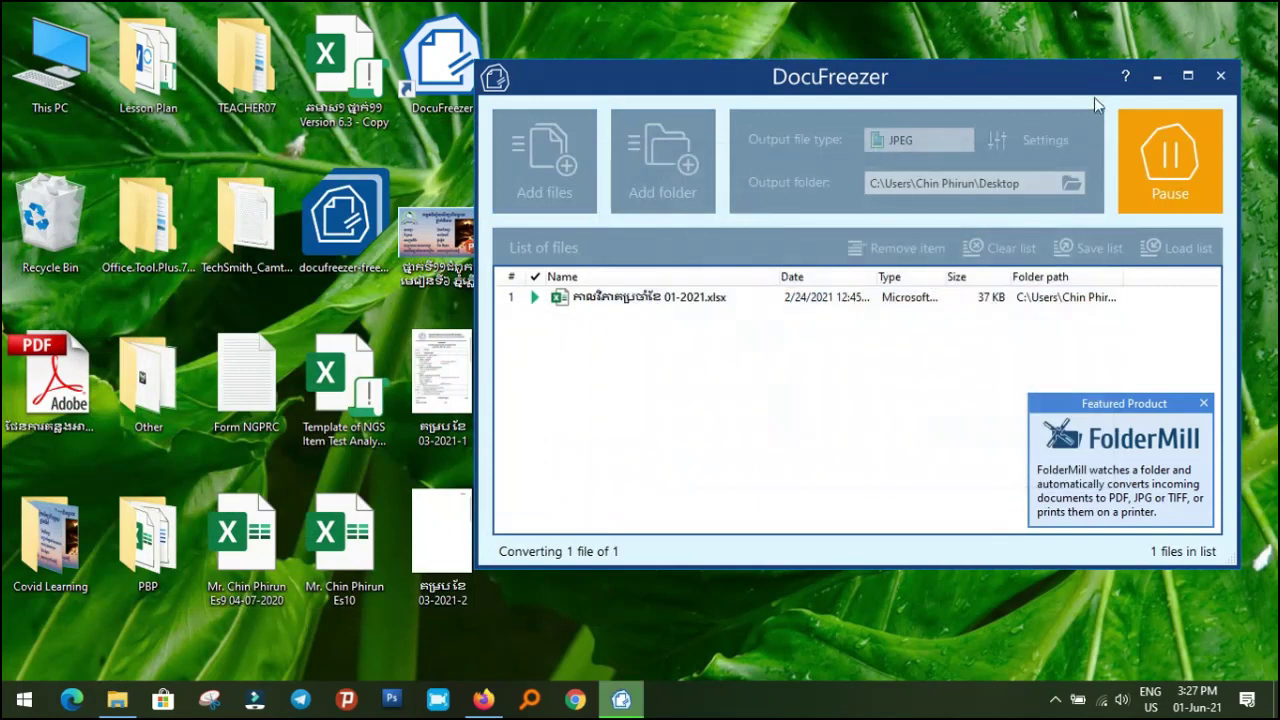
drag(975, 71, 1115, 78)
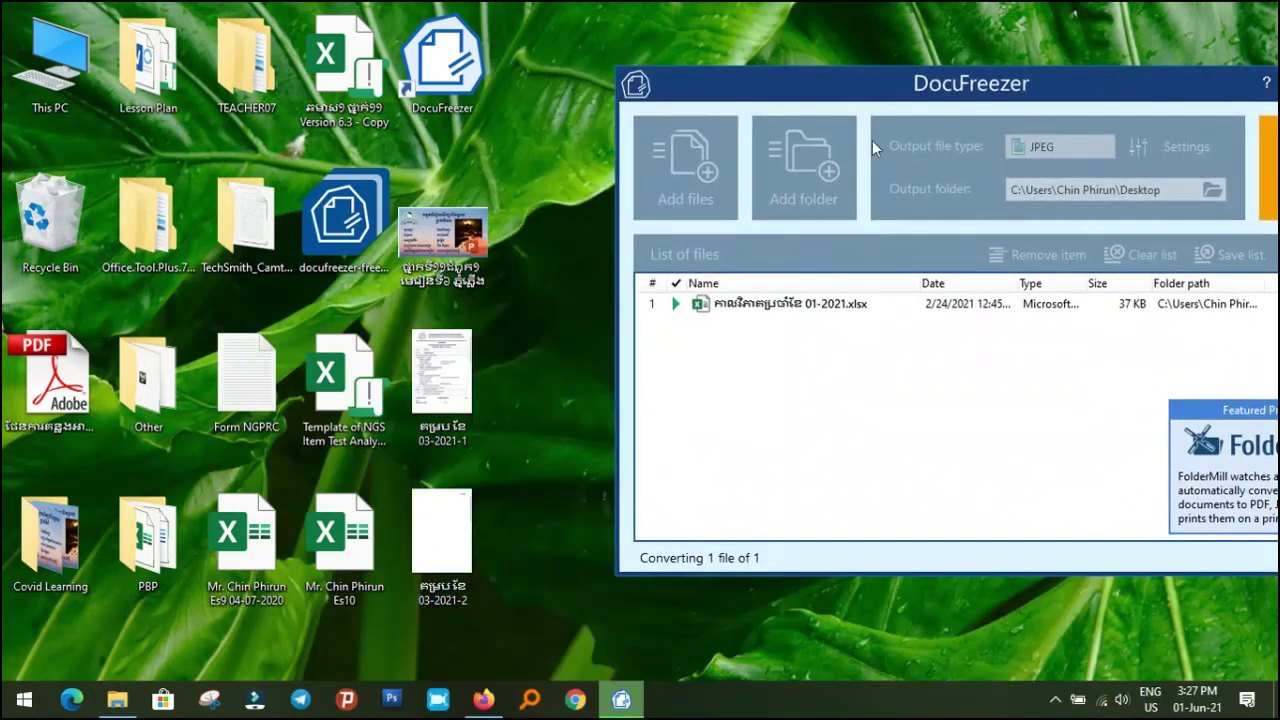
drag(1010, 85, 877, 106)
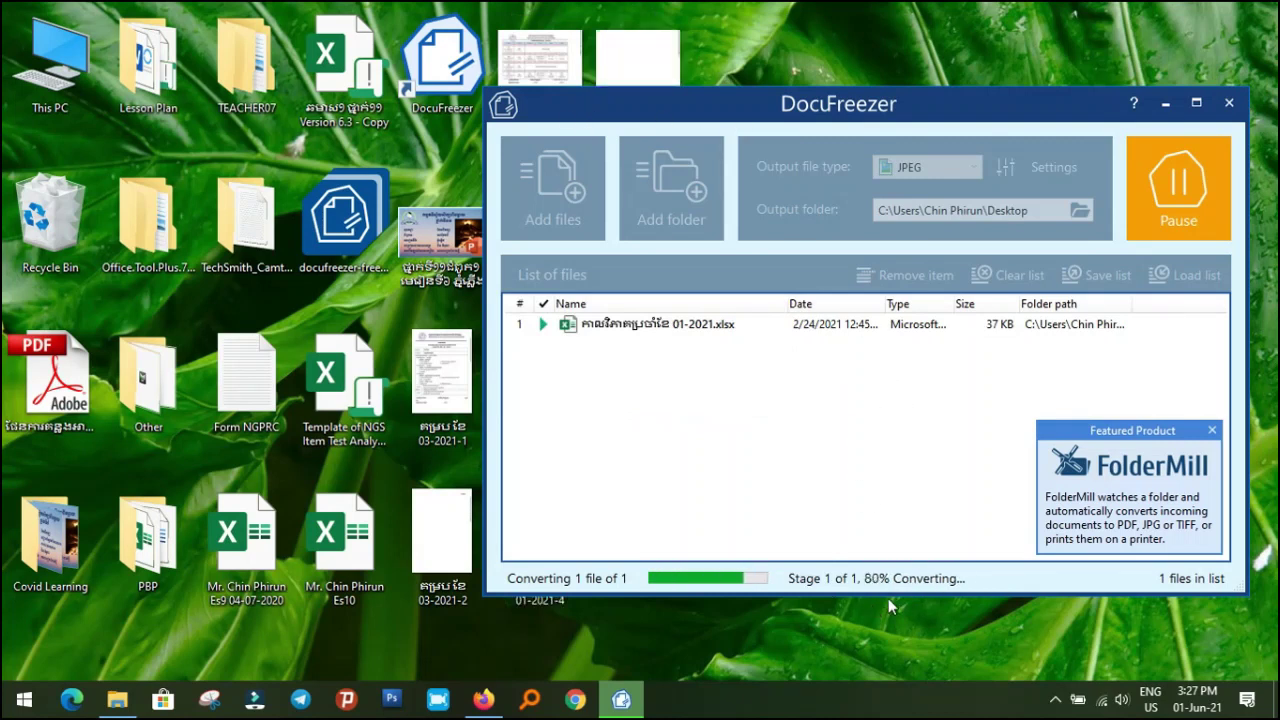
click(1005, 422)
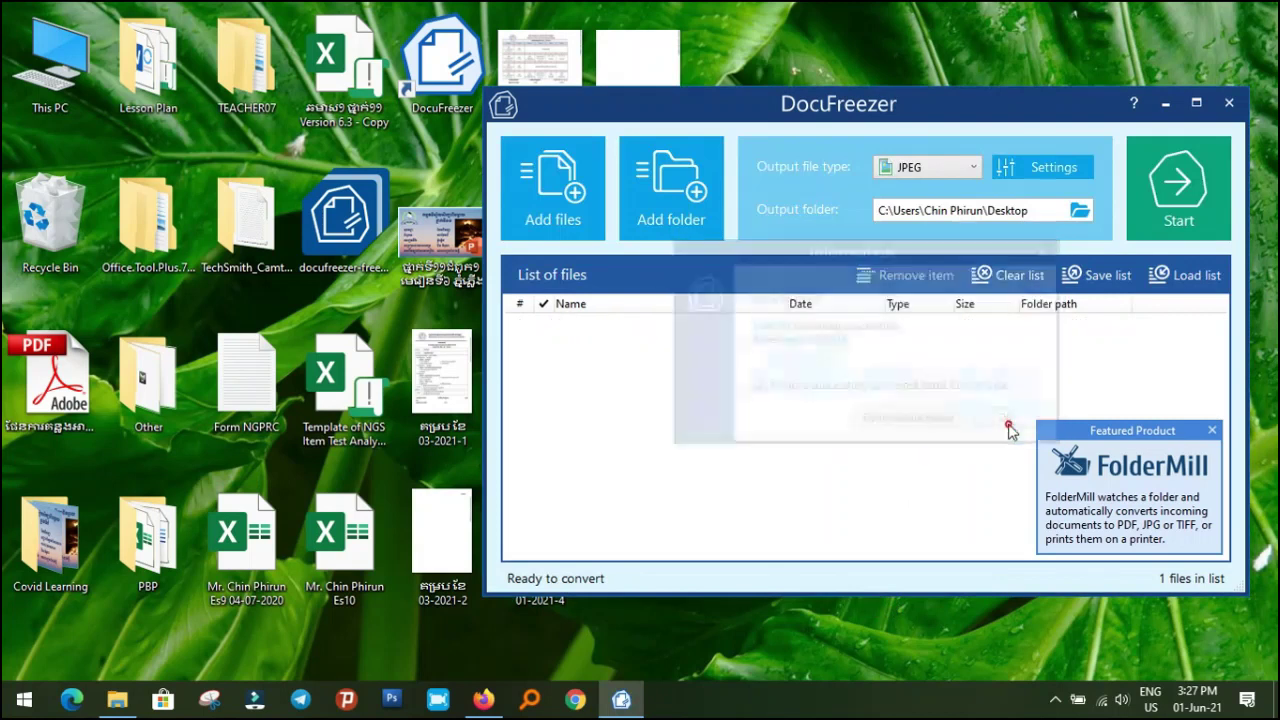
key(alt+F4)
- Open the converted 01-2021-1 image from the desktop, examine its calendar table up close and as a whole, and close it
double_click(540, 62)
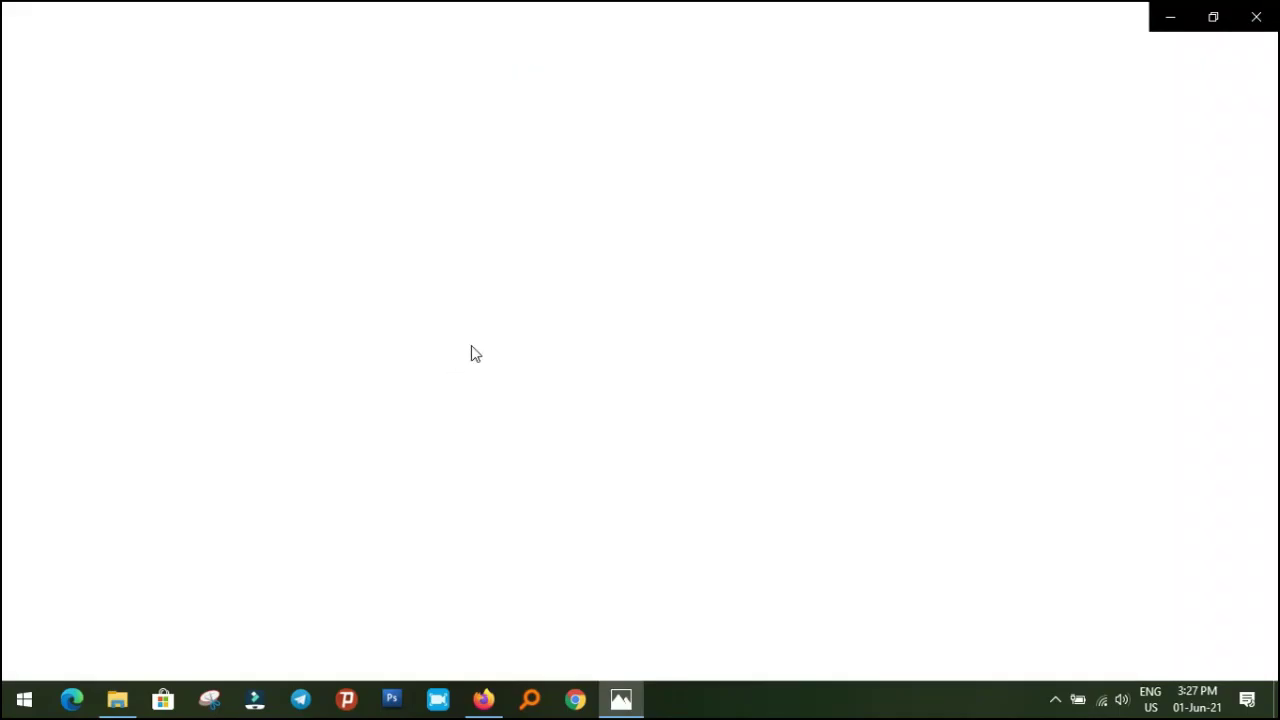
double_click(591, 254)
scroll(570, 363, up, 1)
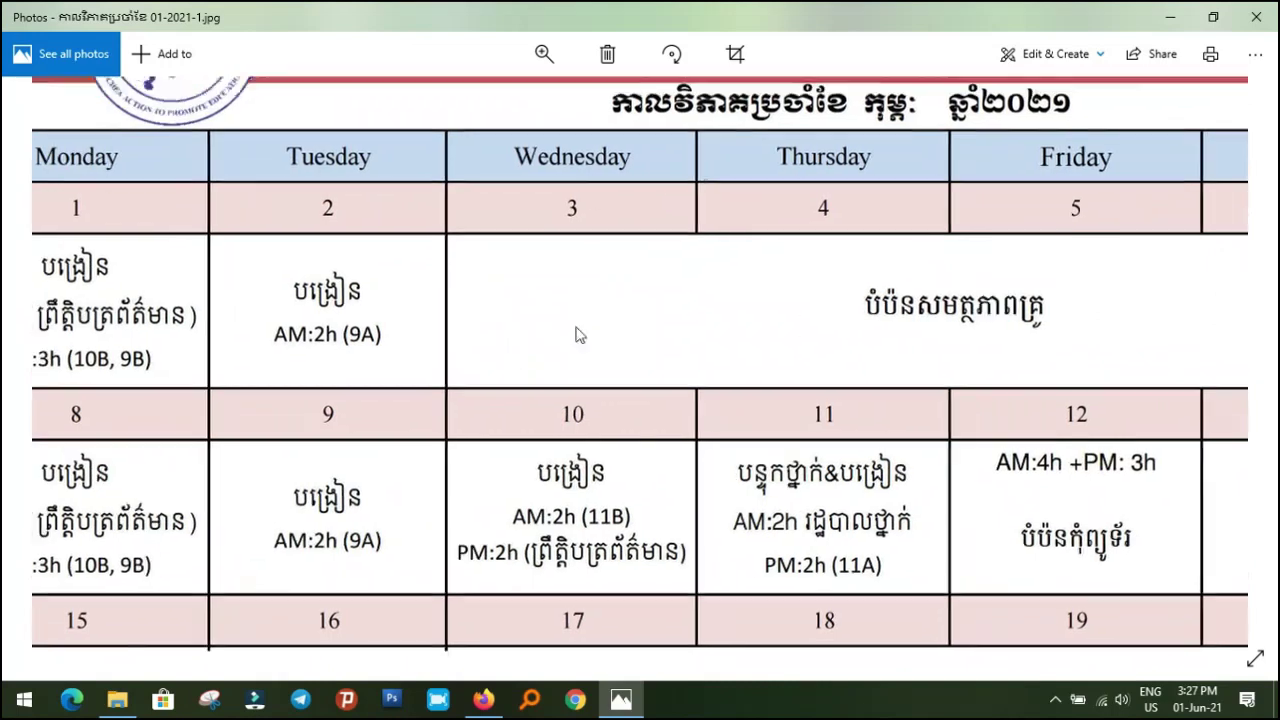
drag(706, 180, 494, 423)
drag(417, 477, 567, 321)
scroll(566, 321, down, 3)
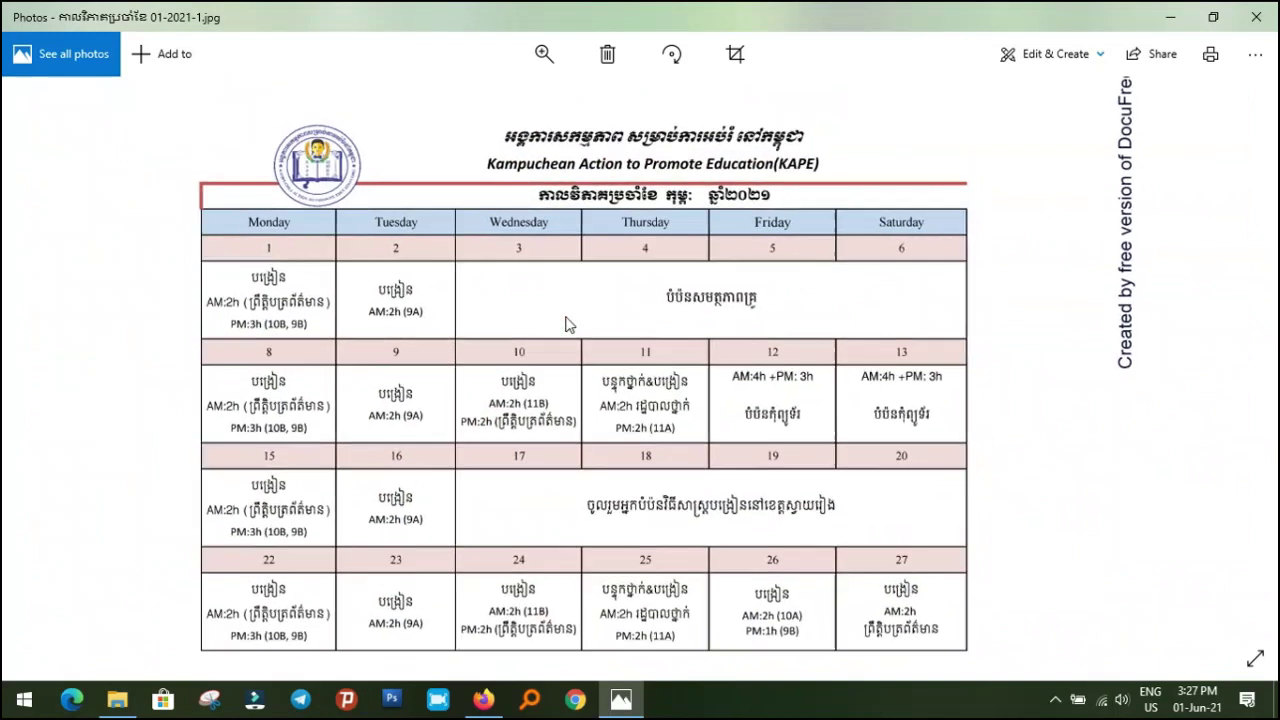
click(1256, 17)
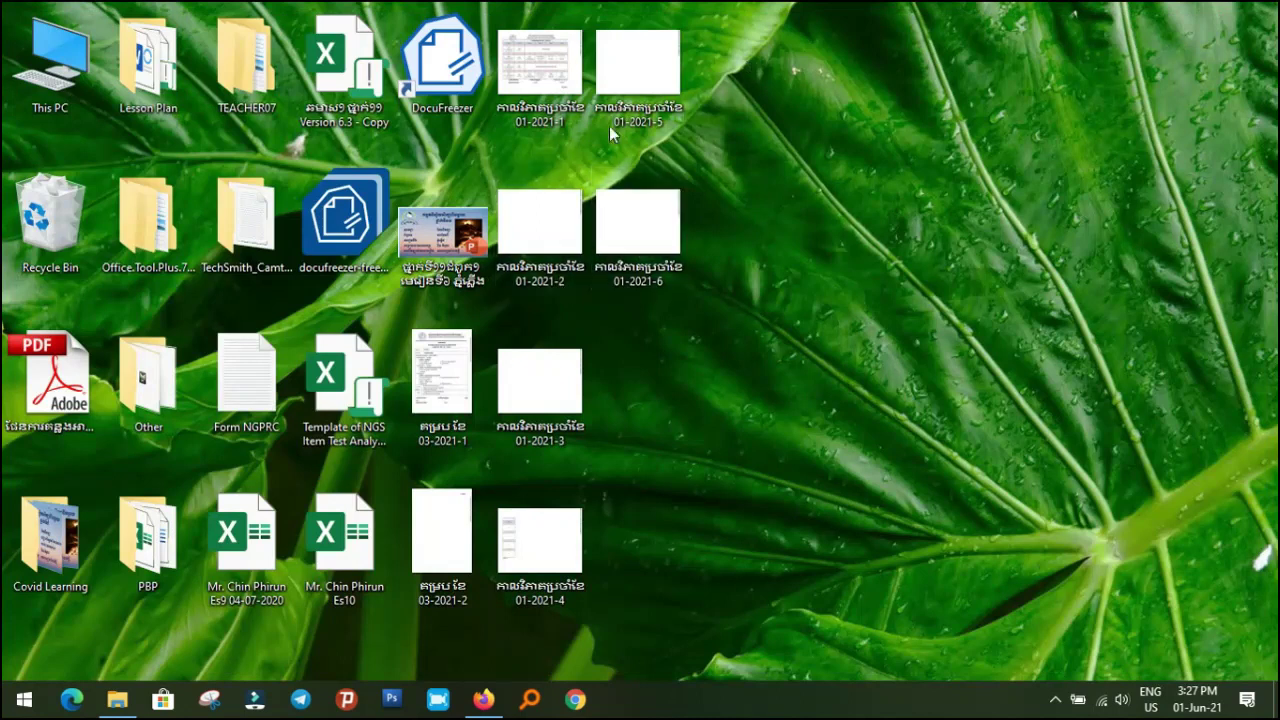
click(548, 90)
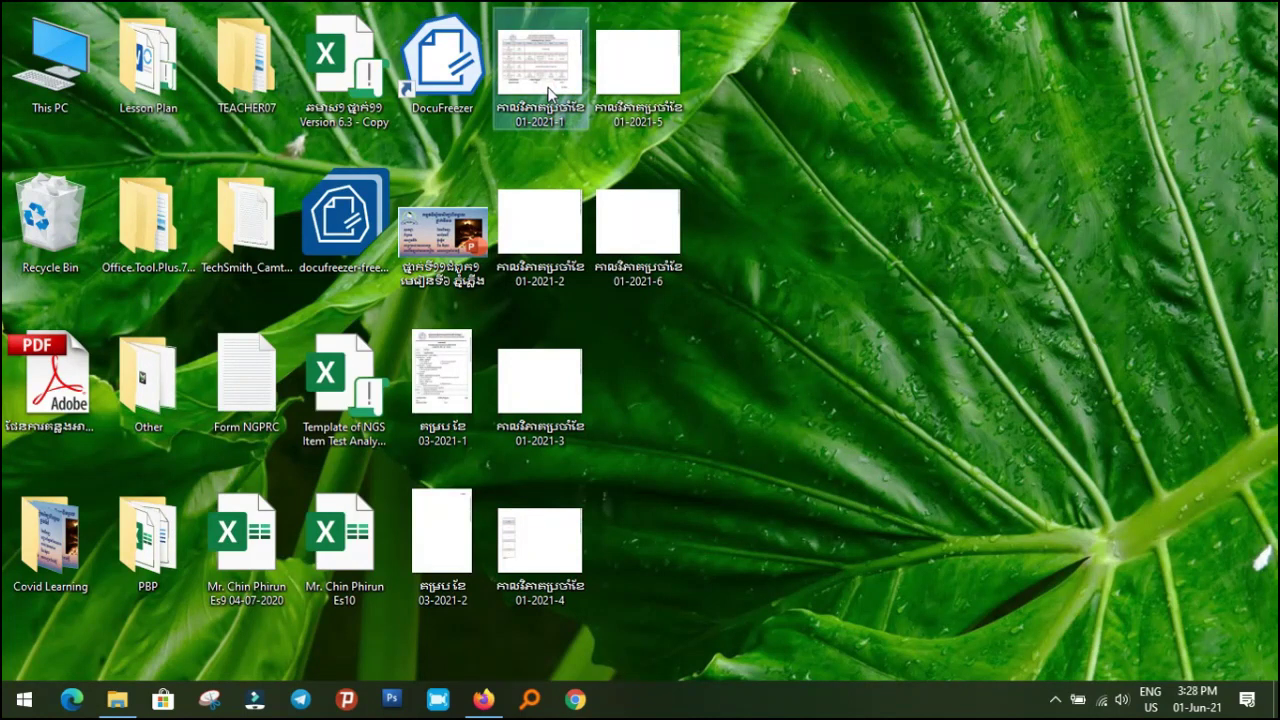